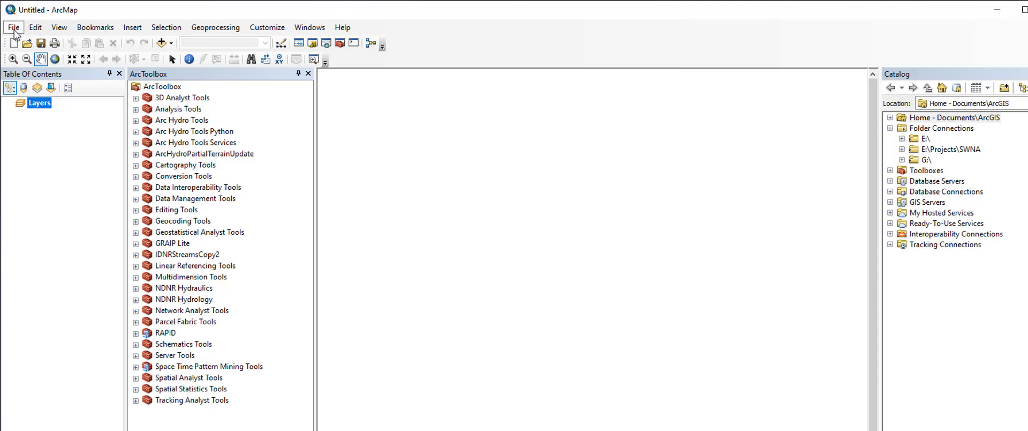
Step: Open the map document CE550_SW1.mxd from the Workspace folder inside Projects\SWNA\GIS
click(15, 30)
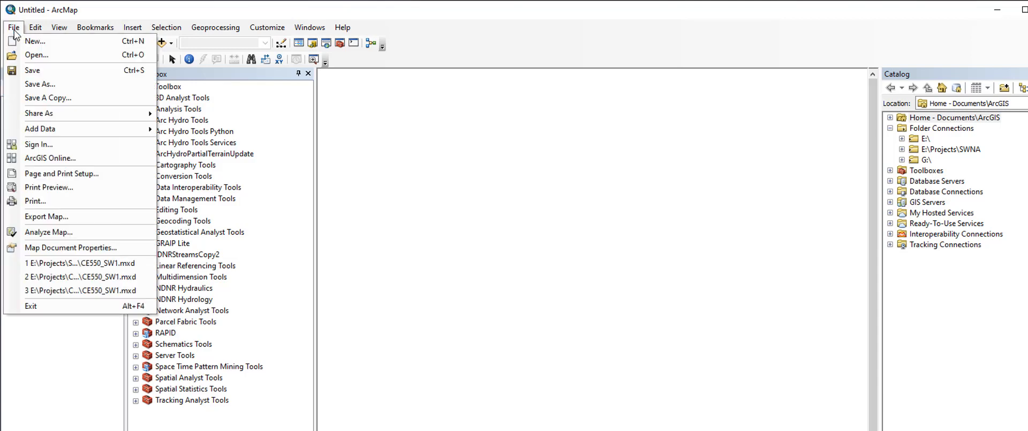
click(24, 56)
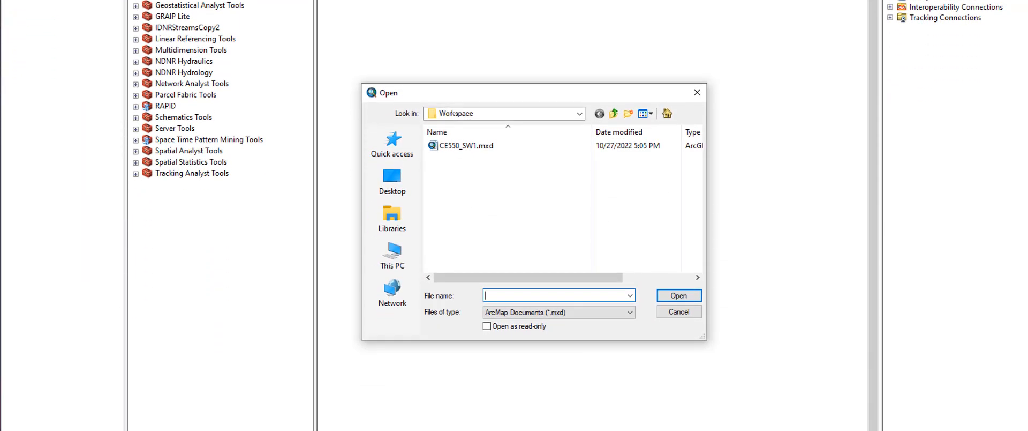
click(580, 111)
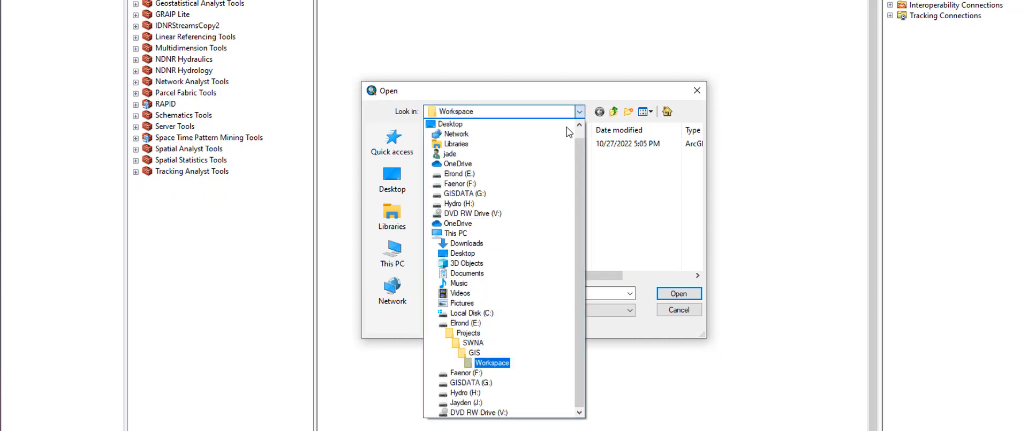
click(484, 343)
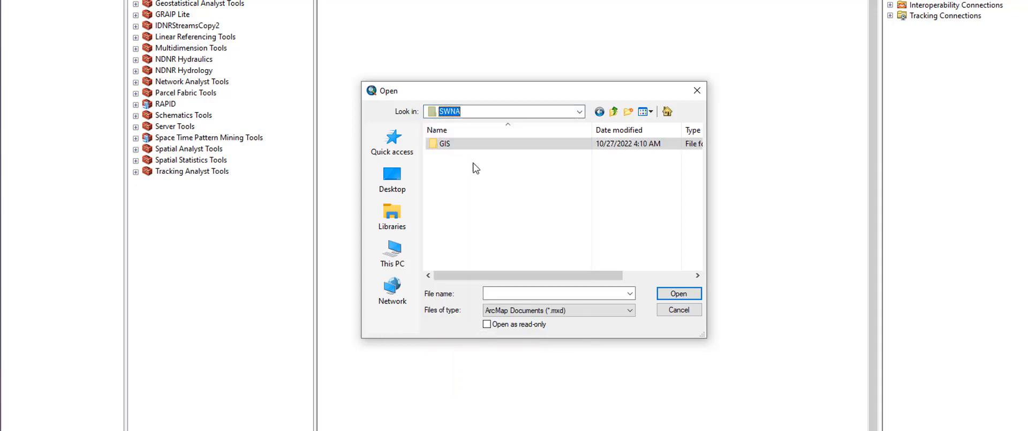
click(614, 112)
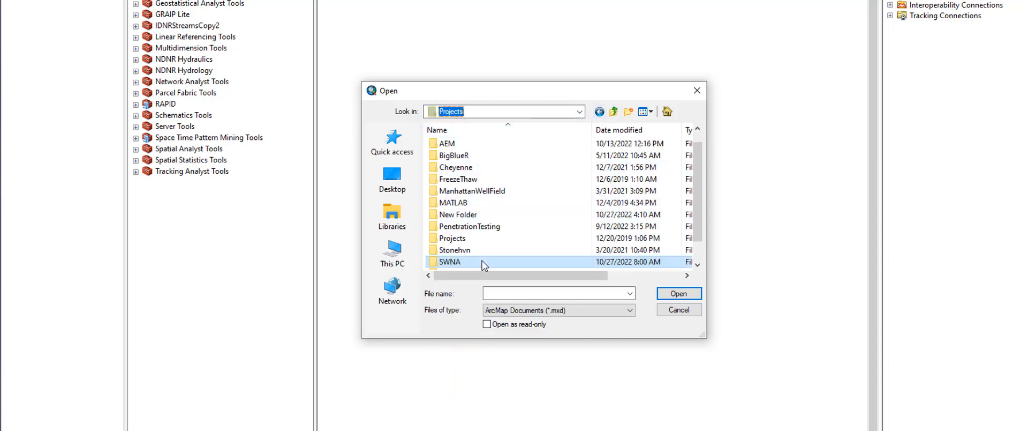
scroll(495, 236, down, 1)
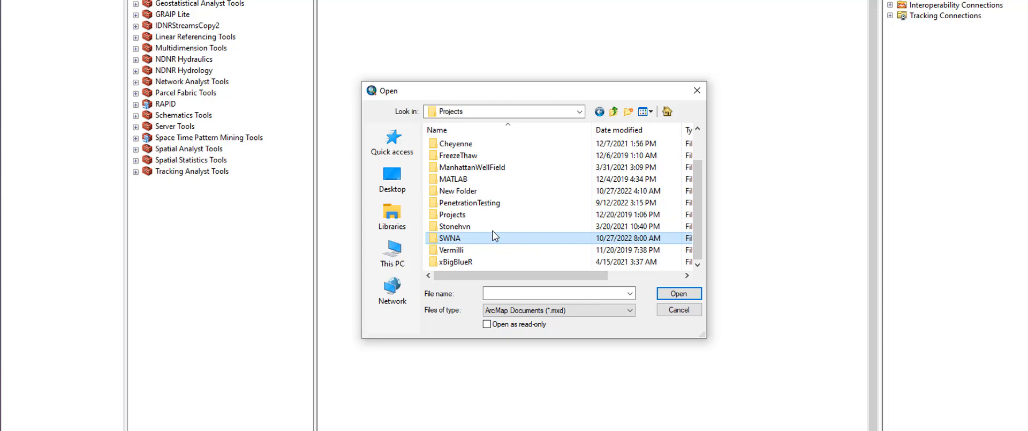
double_click(460, 237)
click(447, 143)
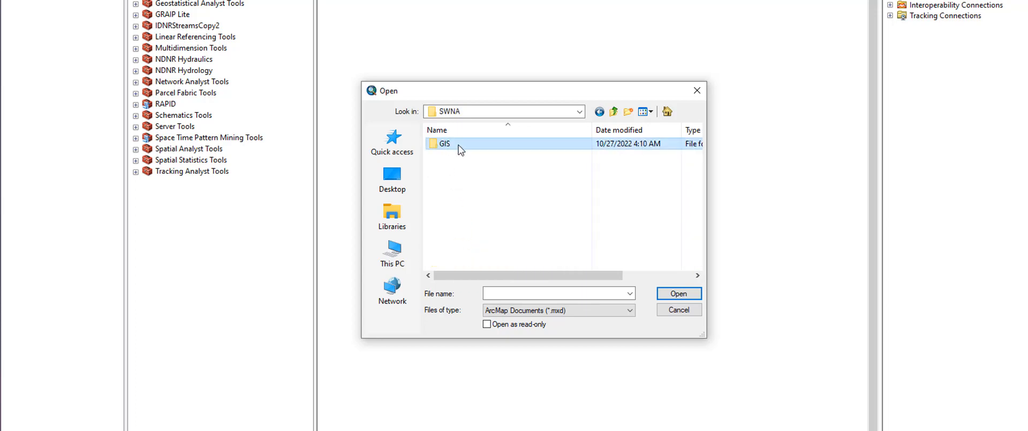
double_click(460, 146)
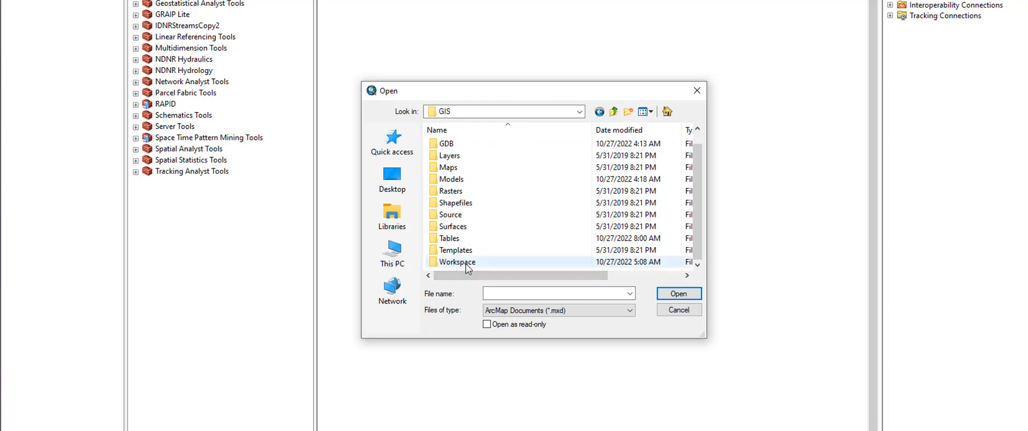
double_click(466, 265)
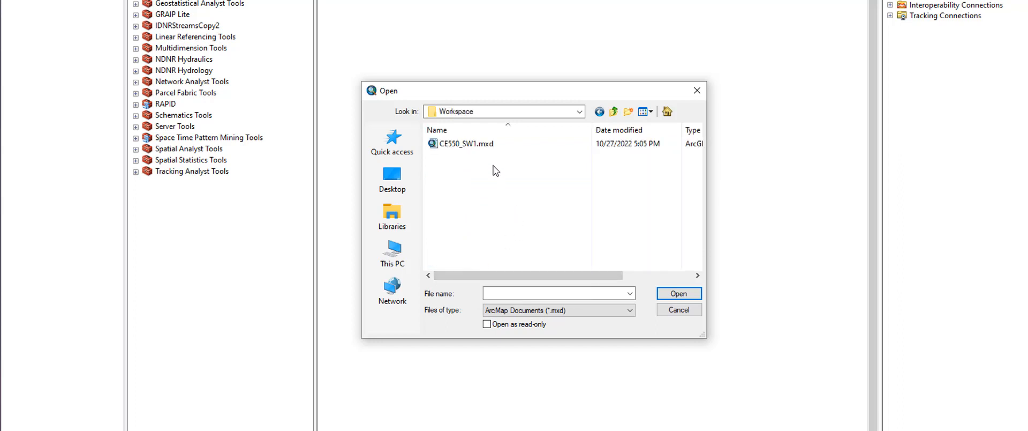
click(486, 148)
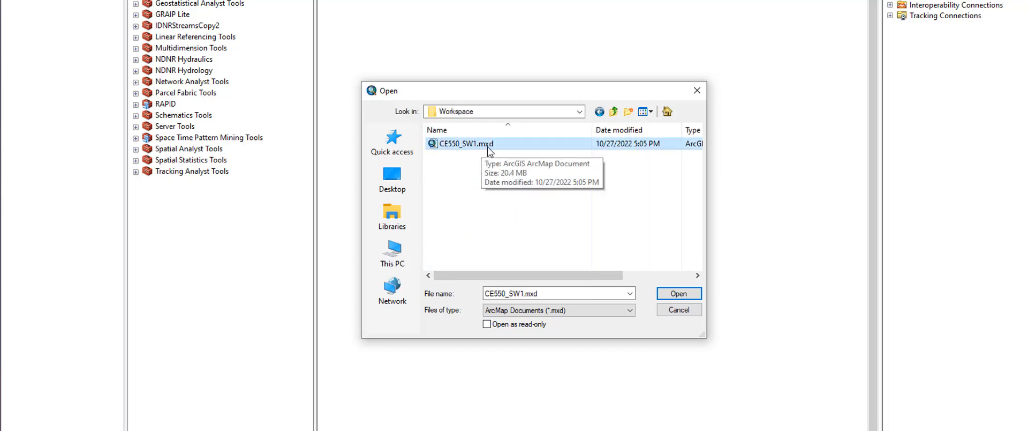
click(676, 294)
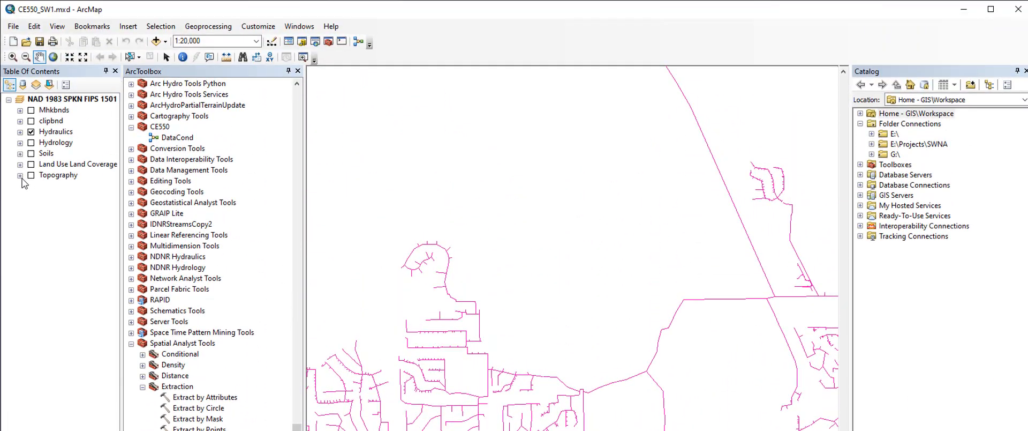
Step: Expand the Topography, Land Use Land Coverage, Soils, Hydrology, Hydraulics, clipbnd and Mhkbnds entries in the layer list
click(20, 176)
click(20, 164)
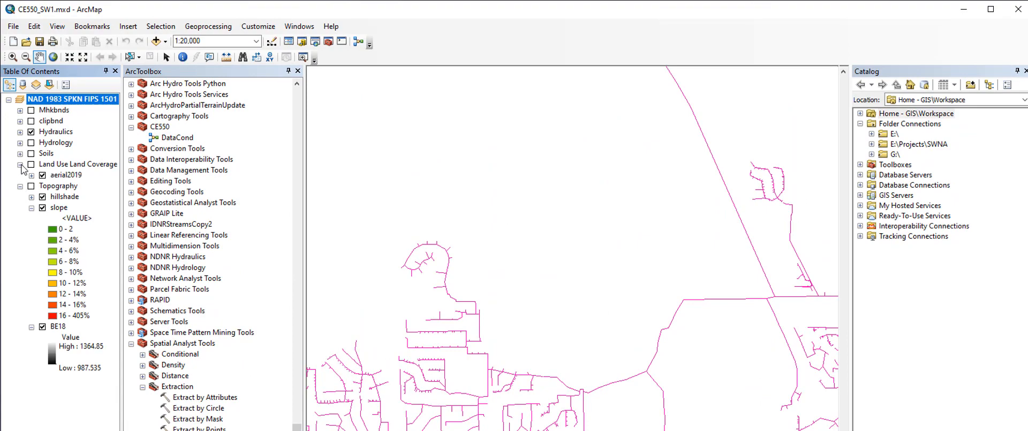
click(21, 154)
click(21, 142)
click(20, 131)
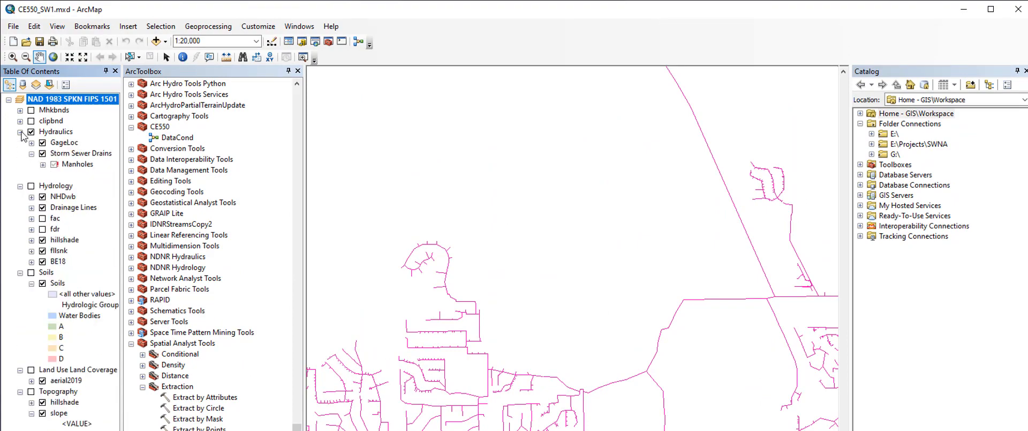
click(20, 121)
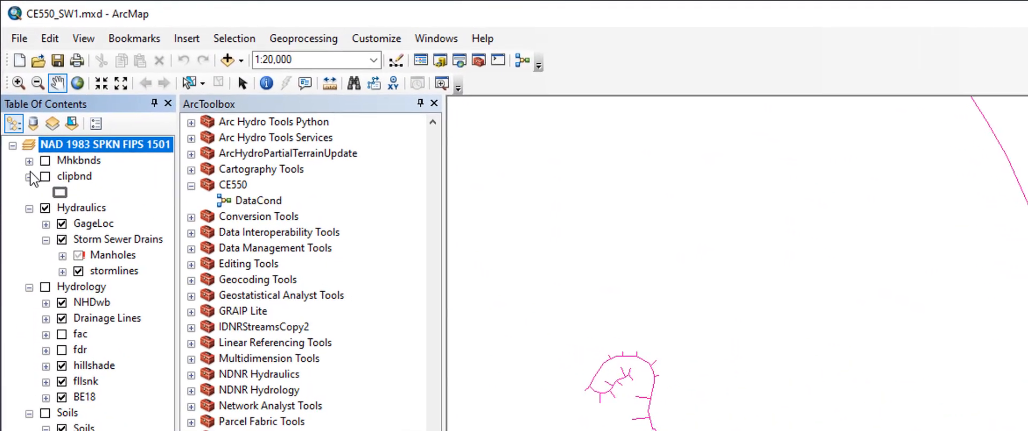
click(29, 161)
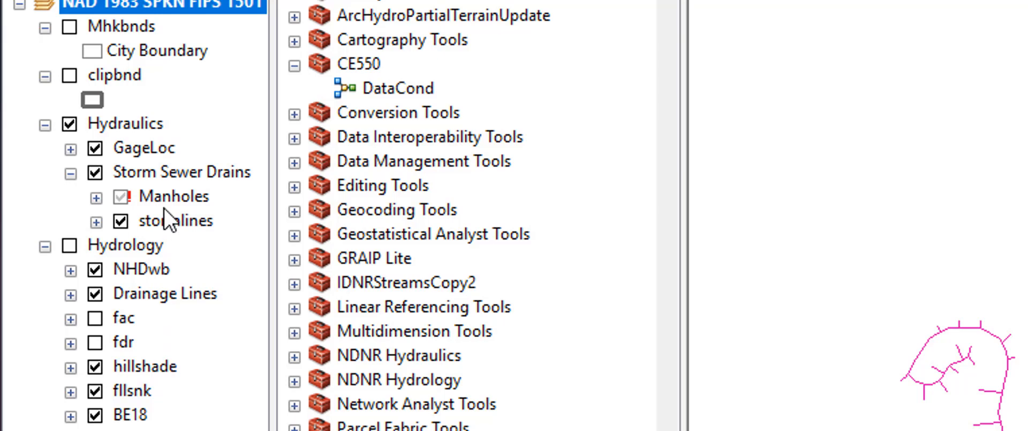
Step: Repair the Manholes layer's broken data source by linking it to SewerPts in Strmwtr1.gdb, under E:\Projects\SWNA\GIS\GDB
click(121, 198)
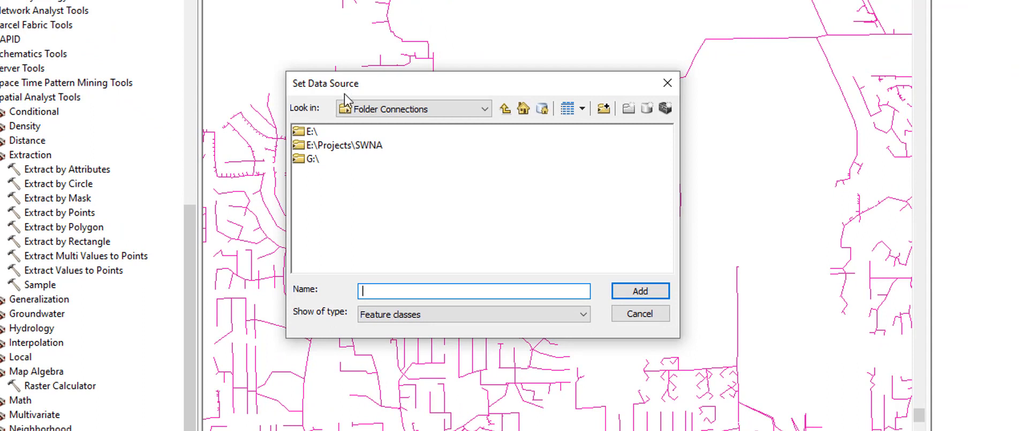
double_click(334, 143)
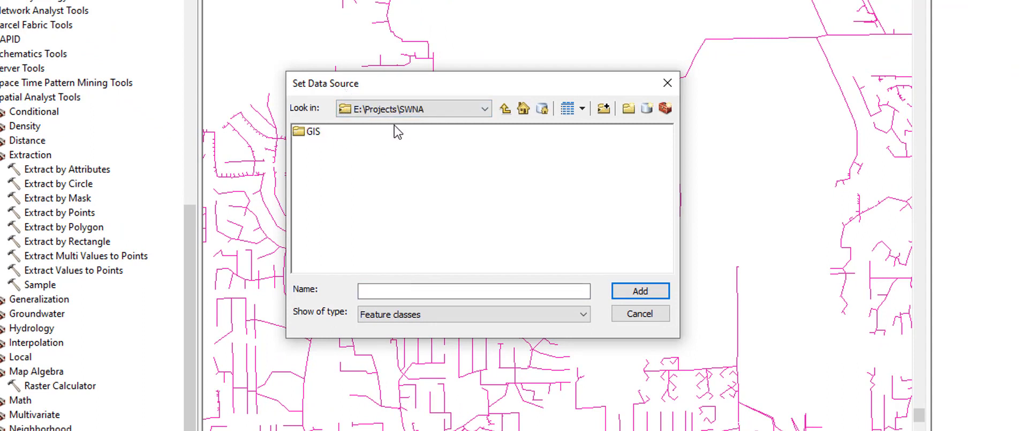
double_click(315, 133)
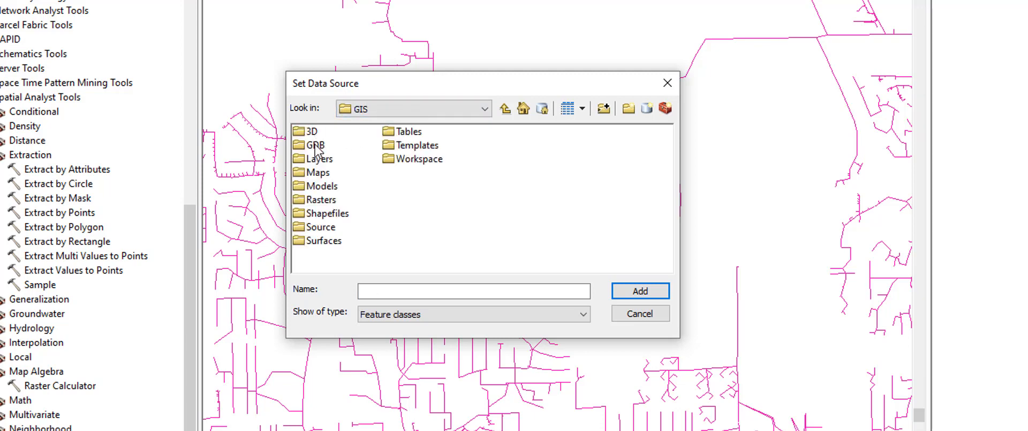
double_click(315, 143)
click(323, 134)
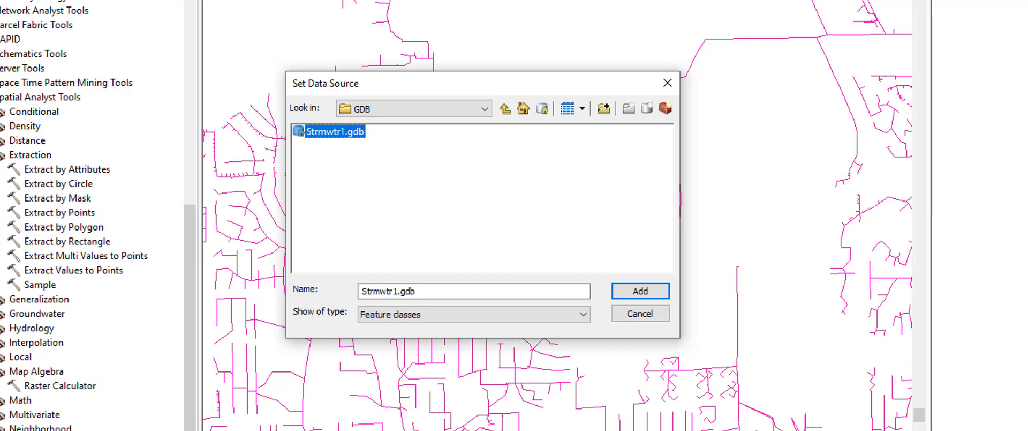
double_click(341, 134)
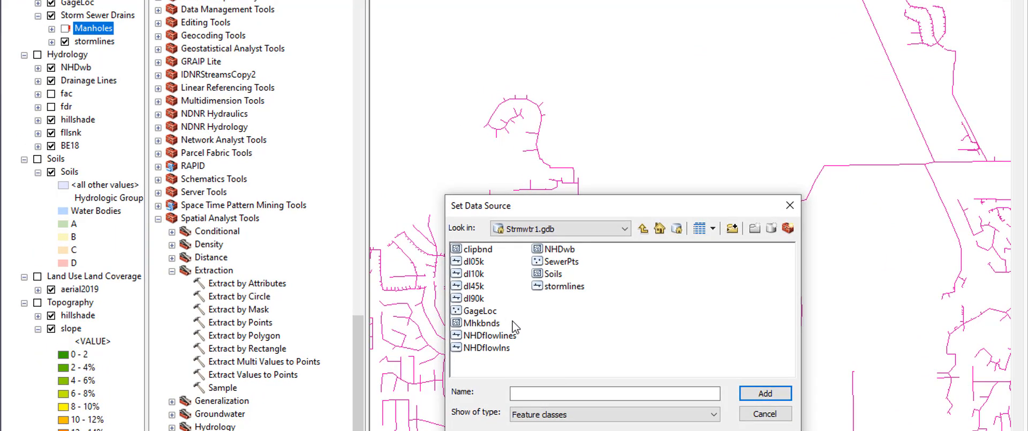
click(554, 261)
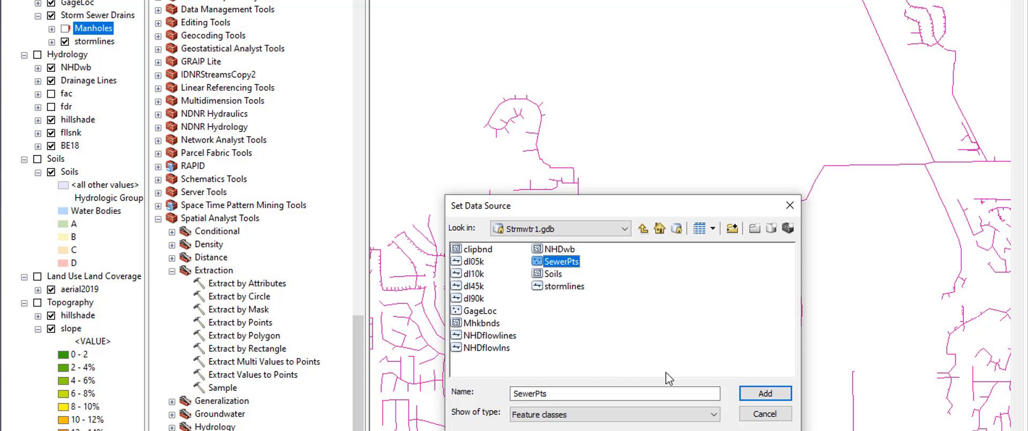
click(766, 395)
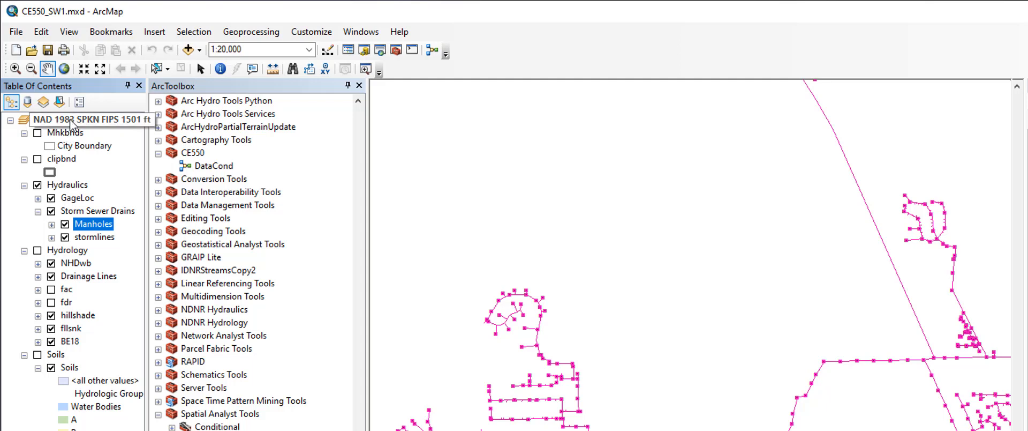
Step: Turn off the display of the Hydraulics group layer
click(73, 121)
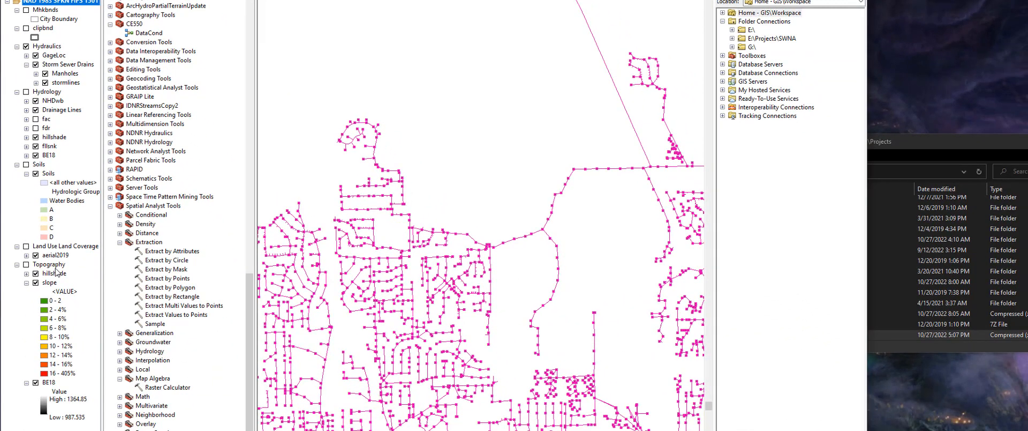
click(46, 11)
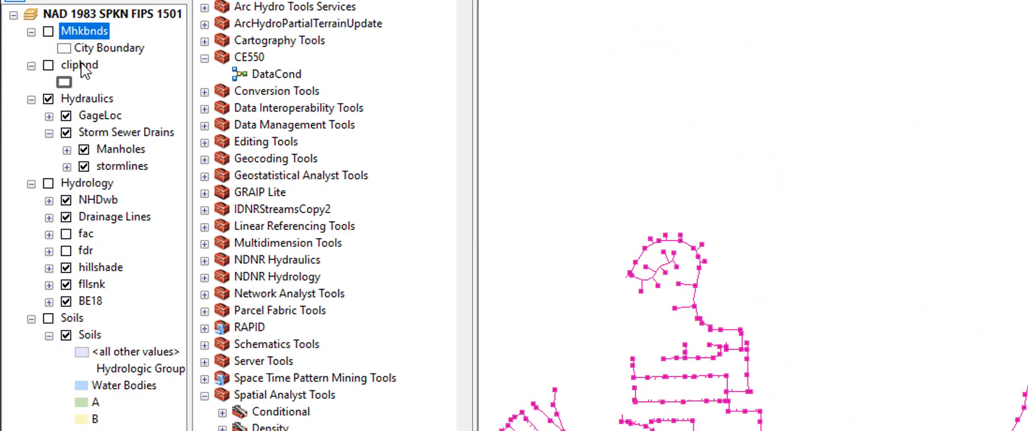
click(48, 100)
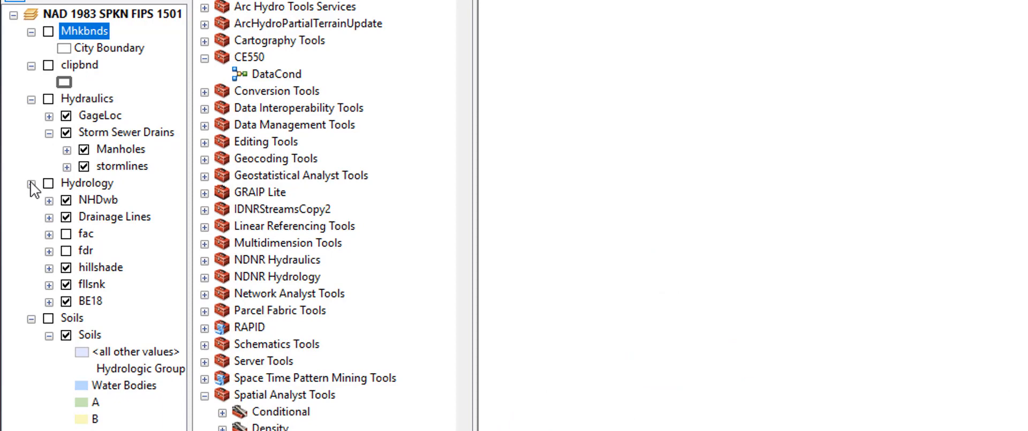
click(78, 98)
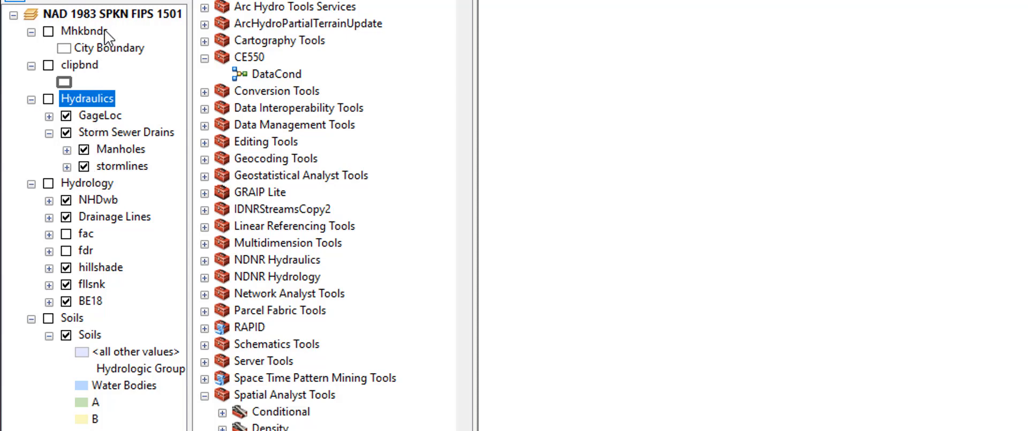
Step: Add a new group layer to the NAD 1983 SPKN FIPS 1501 data frame and name it System Definition
right_click(110, 15)
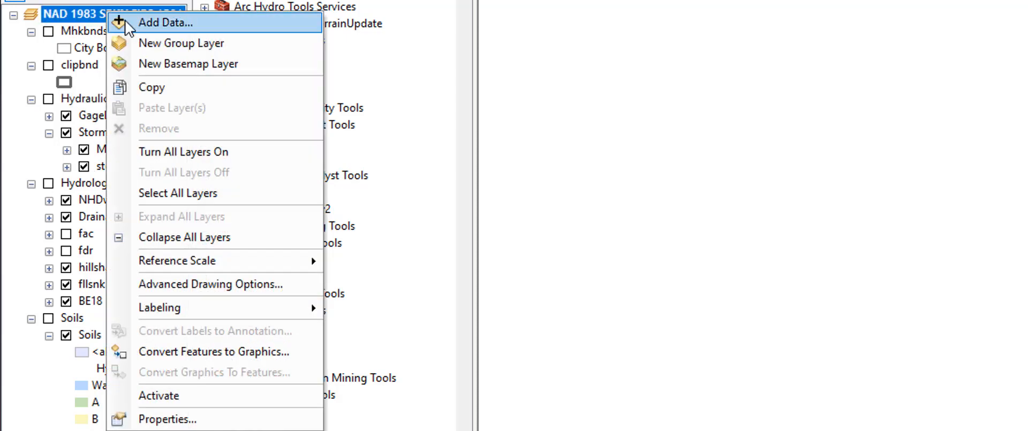
click(159, 43)
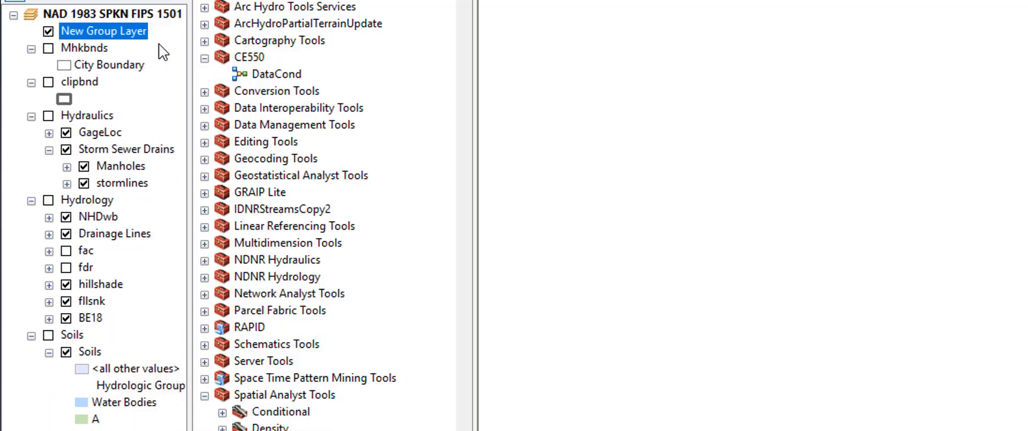
right_click(124, 29)
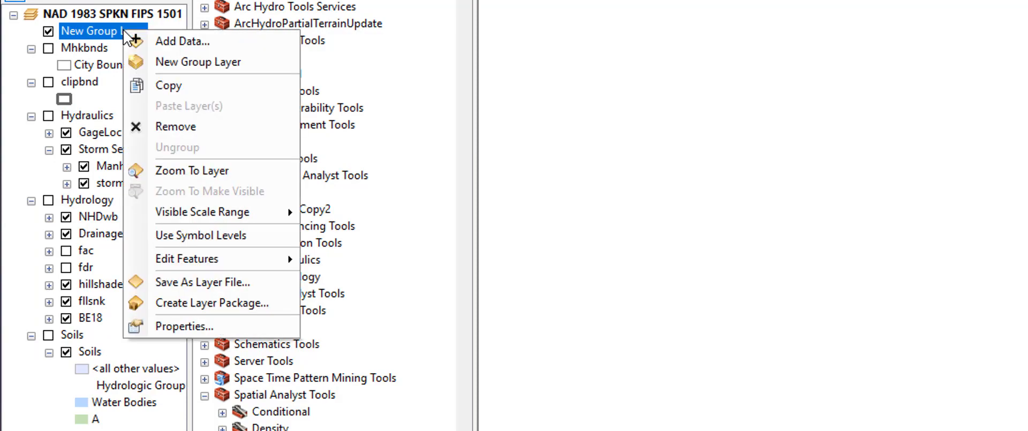
click(236, 326)
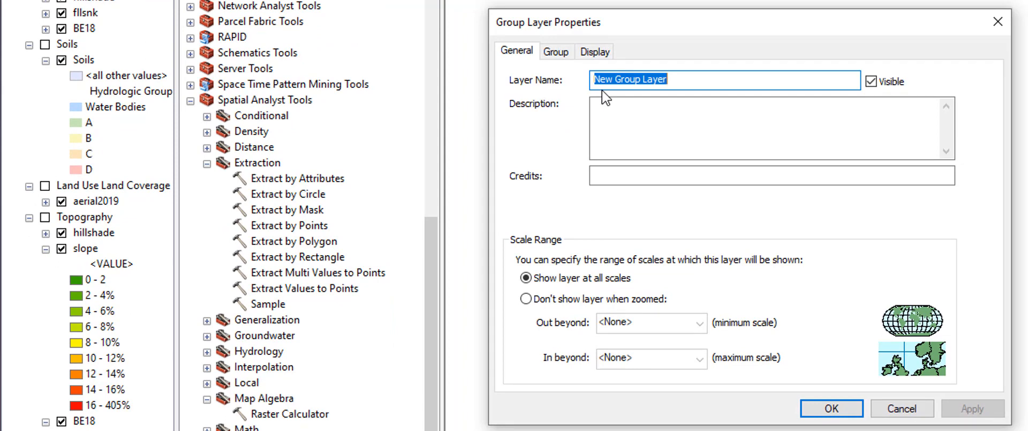
text(System Definition)
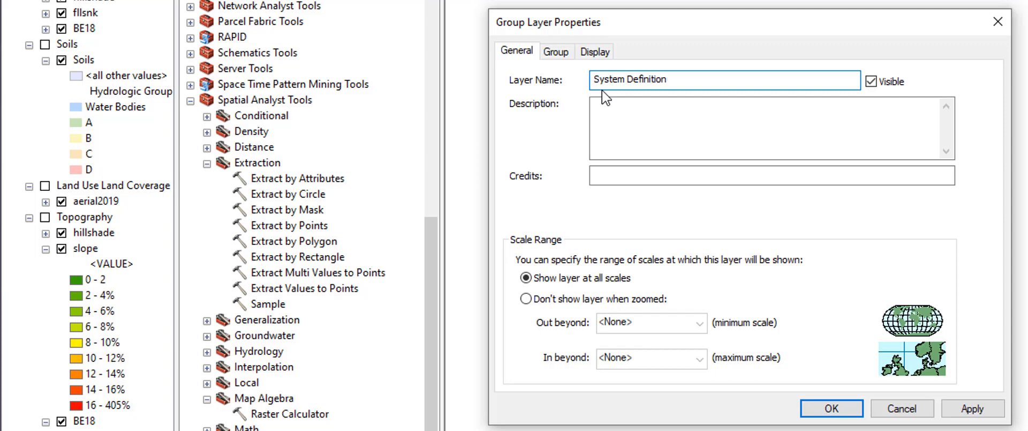
click(836, 408)
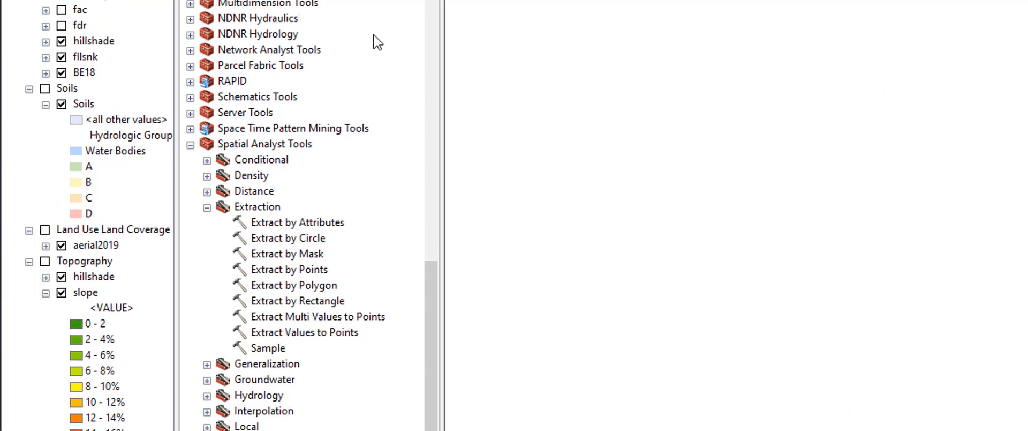
Step: Move the Mhkbnds and clipbnd layers into the System Definition group, keeping the group switched on
click(78, 87)
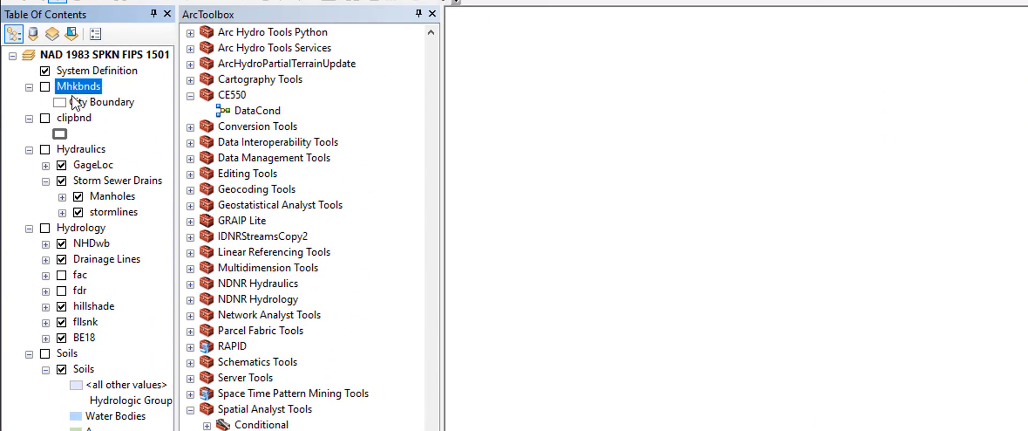
drag(68, 85, 91, 72)
drag(77, 119, 81, 105)
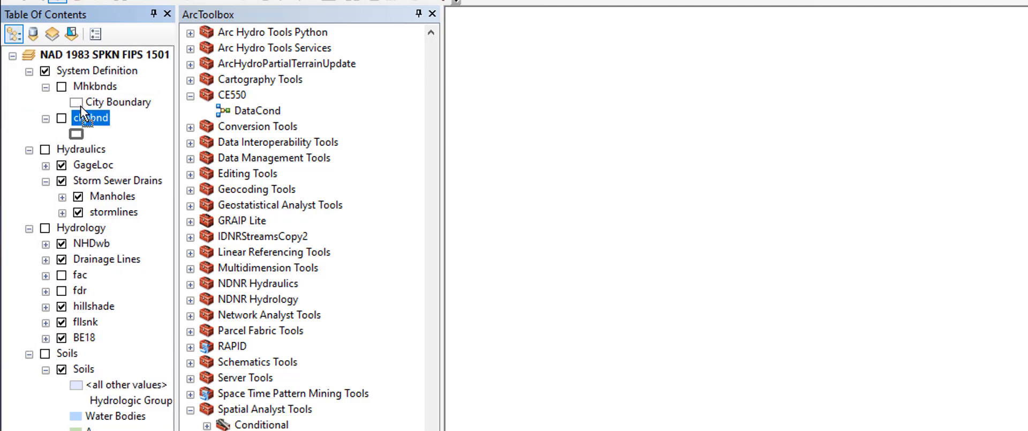
click(46, 71)
click(45, 71)
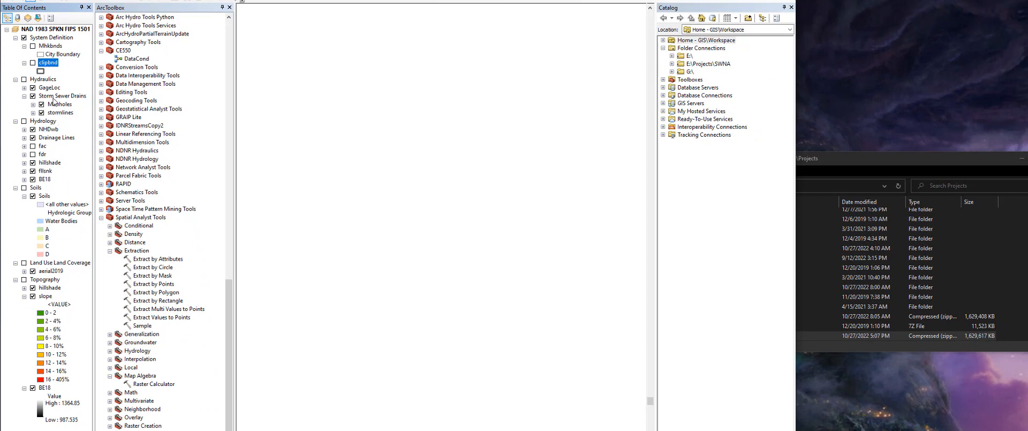
Step: Turn on the Mhkbnds city boundary and briefly display the Land Use Land Coverage group's aerial imagery, switching the imagery off again
click(32, 46)
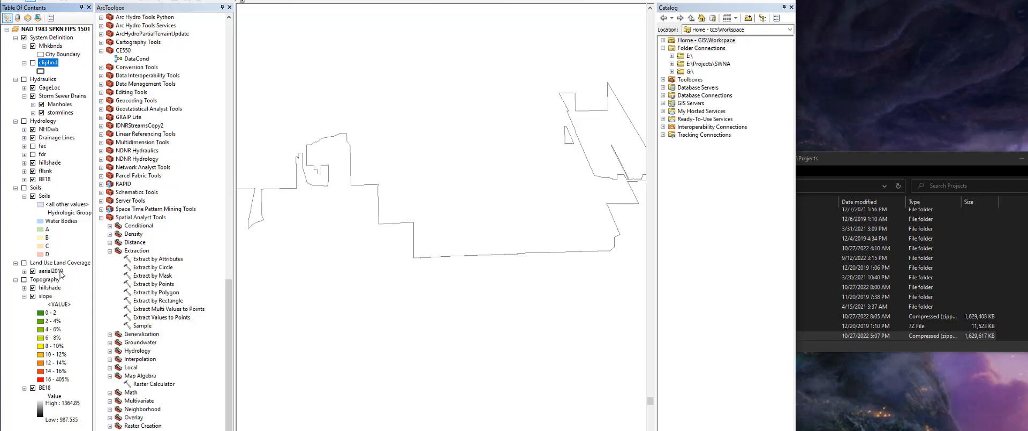
click(24, 262)
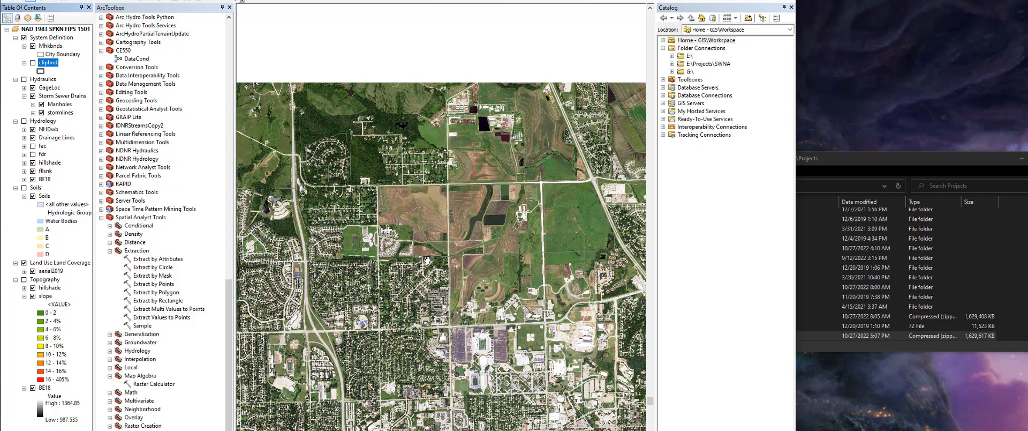
click(24, 262)
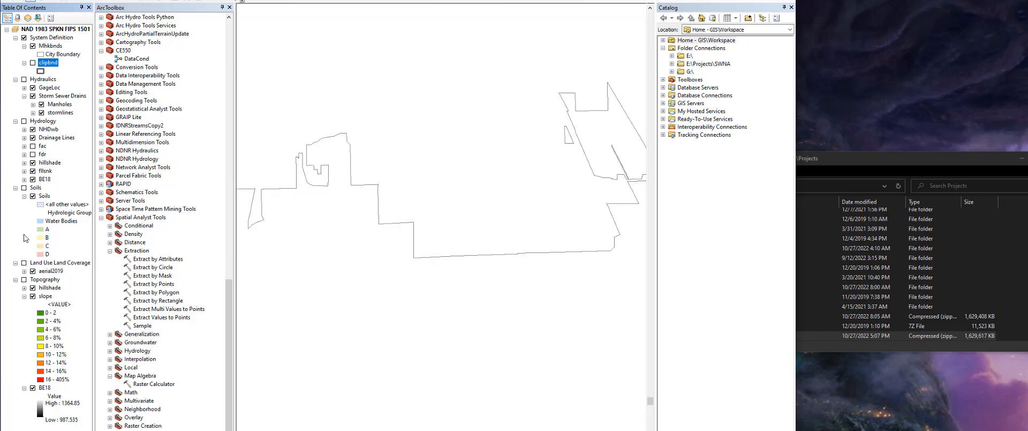
Step: Turn on the Soils group and check the Soils layer's transparency in its properties, leaving the settings unchanged
click(23, 188)
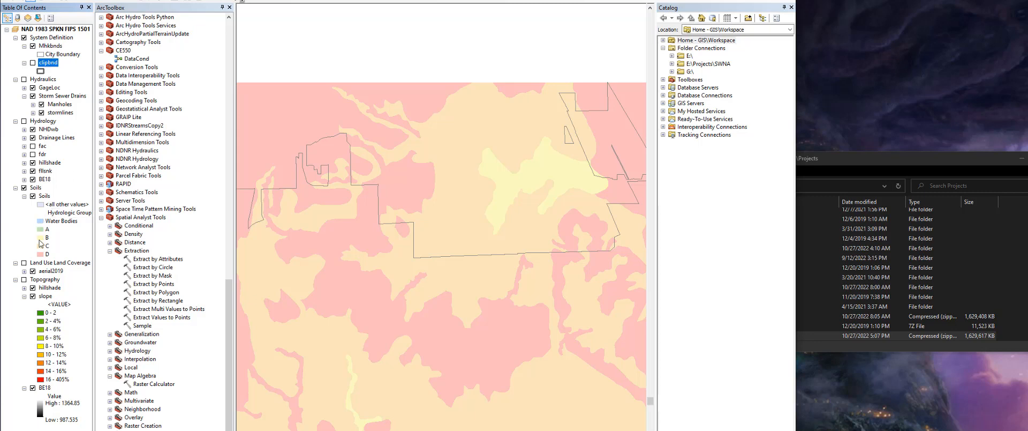
click(45, 196)
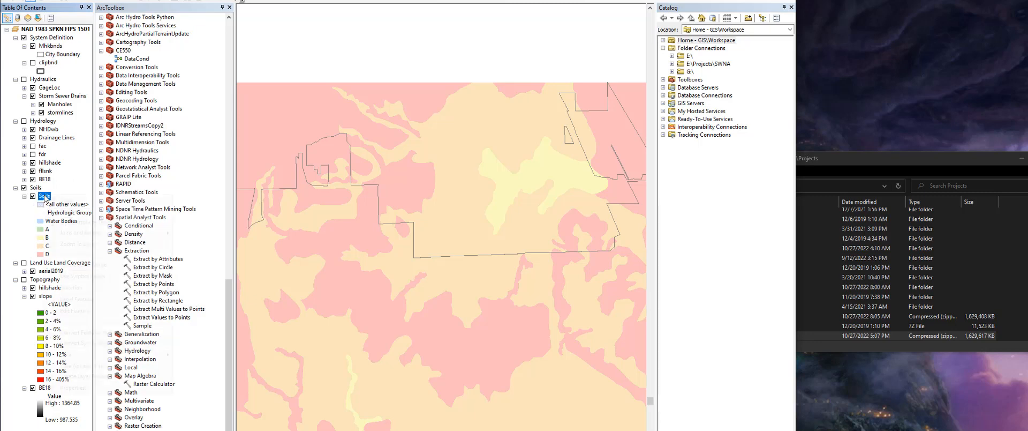
right_click(46, 196)
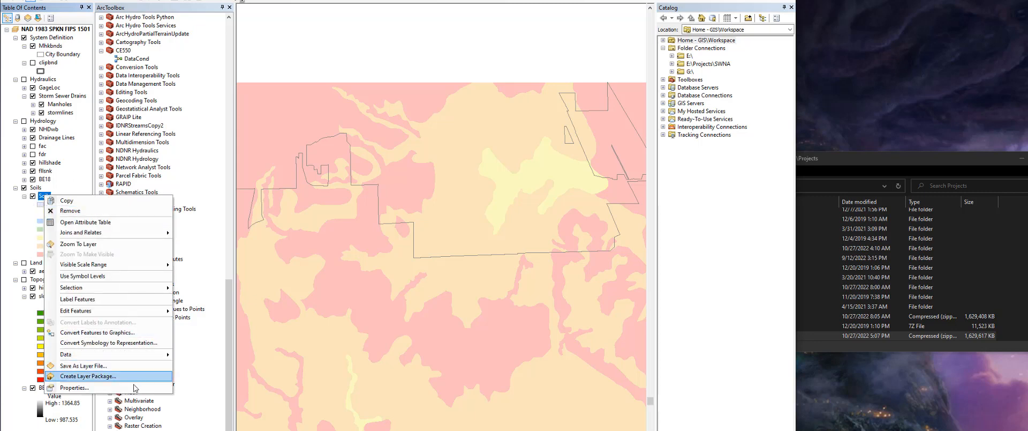
click(107, 387)
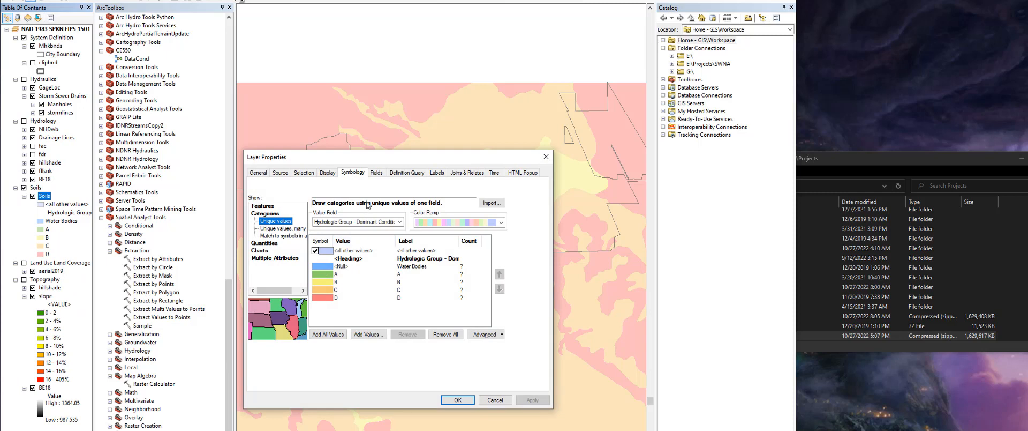
click(327, 173)
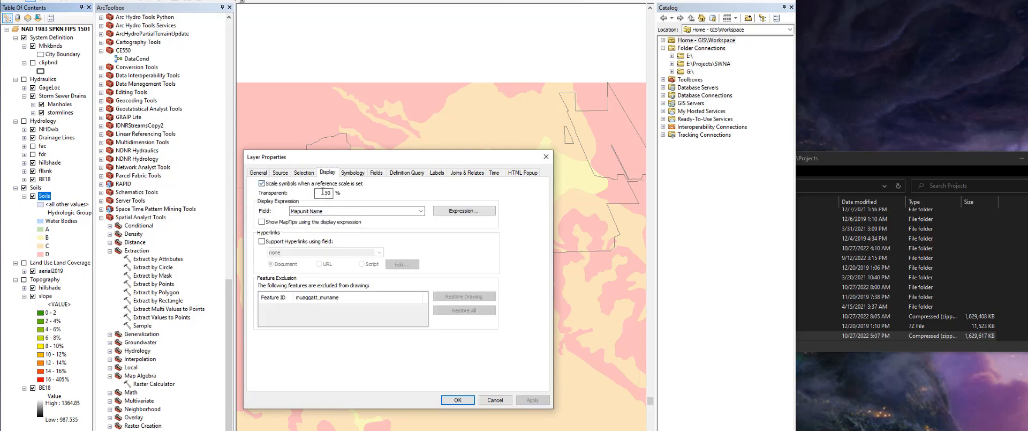
drag(323, 191, 338, 192)
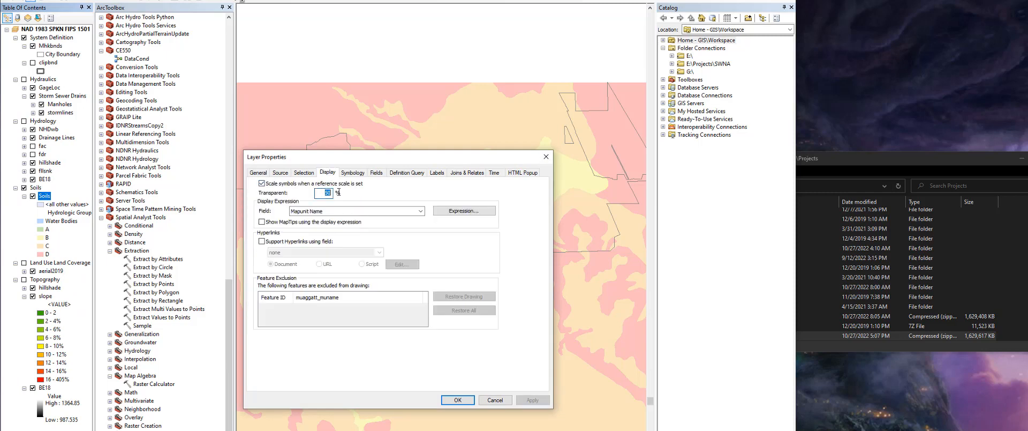
click(495, 400)
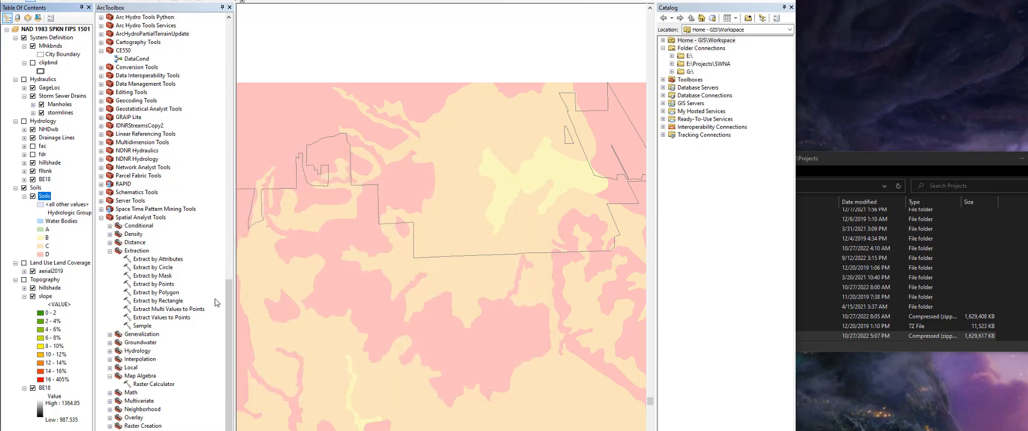
Step: Turn off and collapse the Soils group, and display the clipbnd layer around the city boundary
click(16, 187)
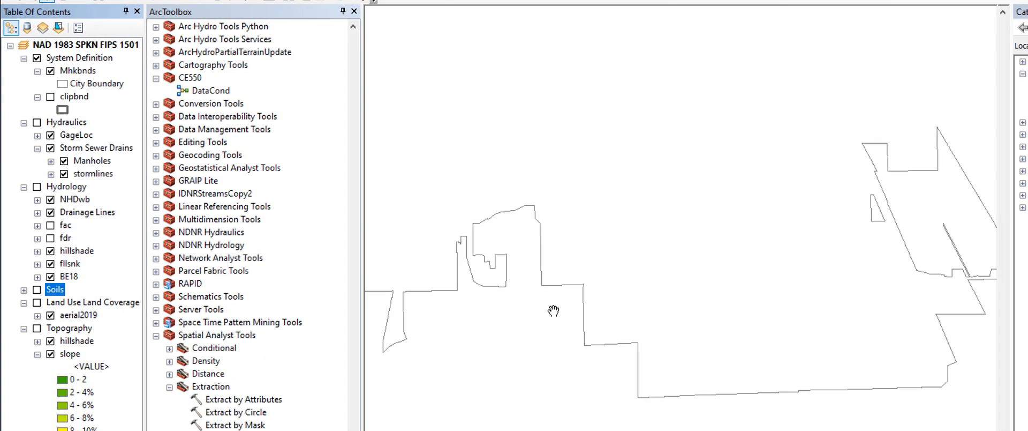
scroll(397, 224, down, 1)
scroll(615, 368, down, 4)
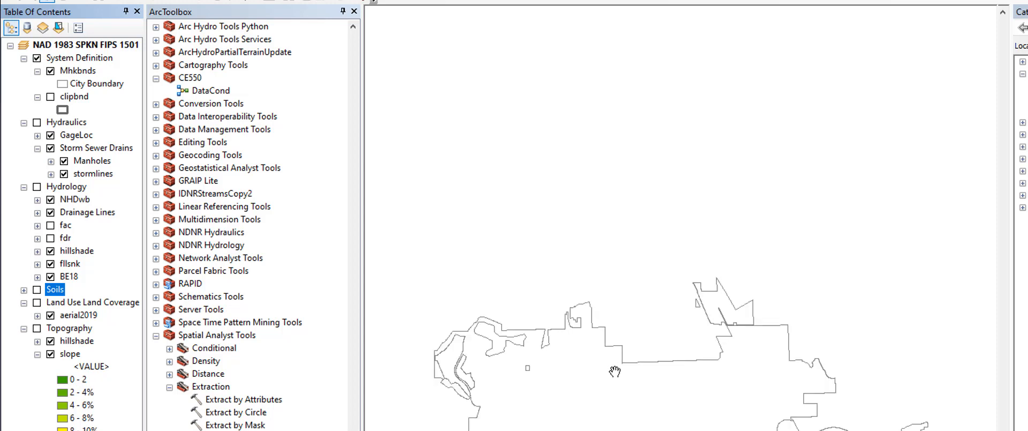
drag(622, 414, 681, 384)
scroll(703, 332, down, 2)
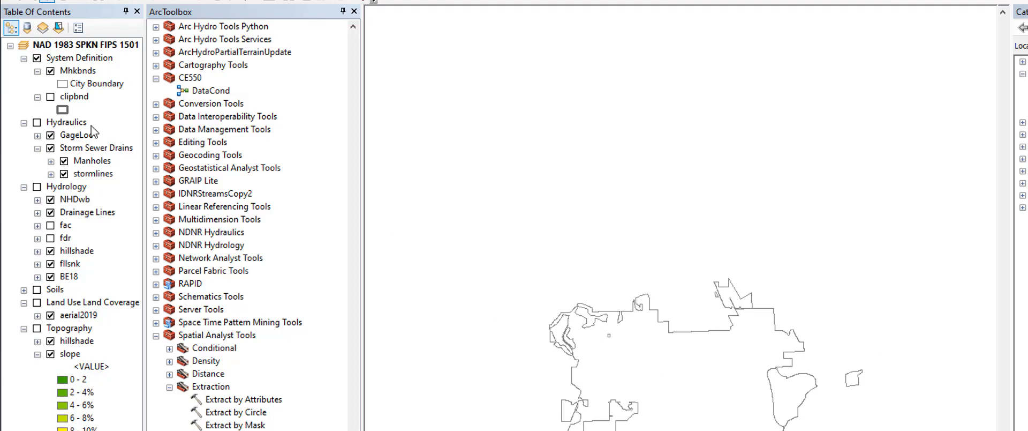
click(51, 98)
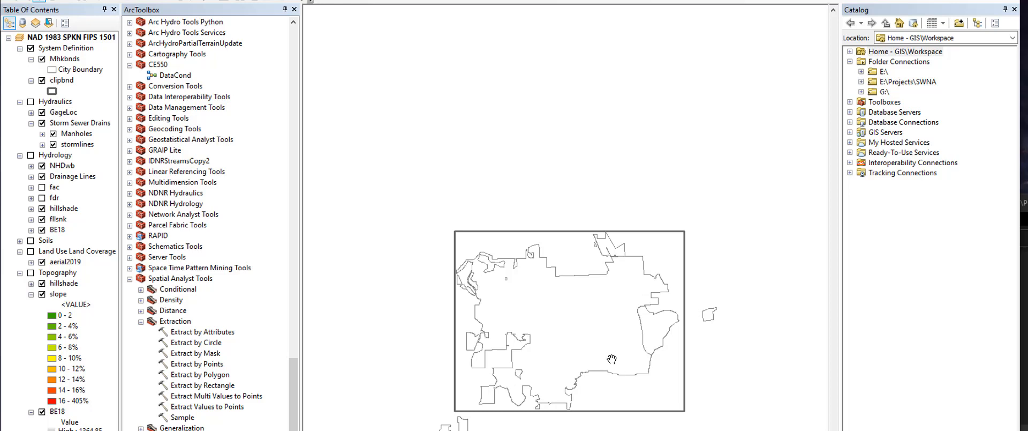
scroll(611, 357, up, 1)
drag(590, 359, 606, 399)
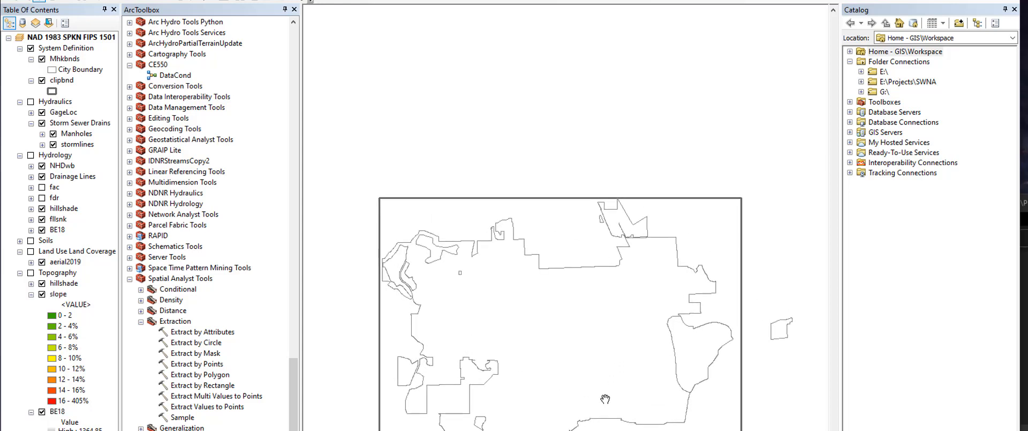
scroll(605, 398, up, 1)
scroll(606, 399, up, 1)
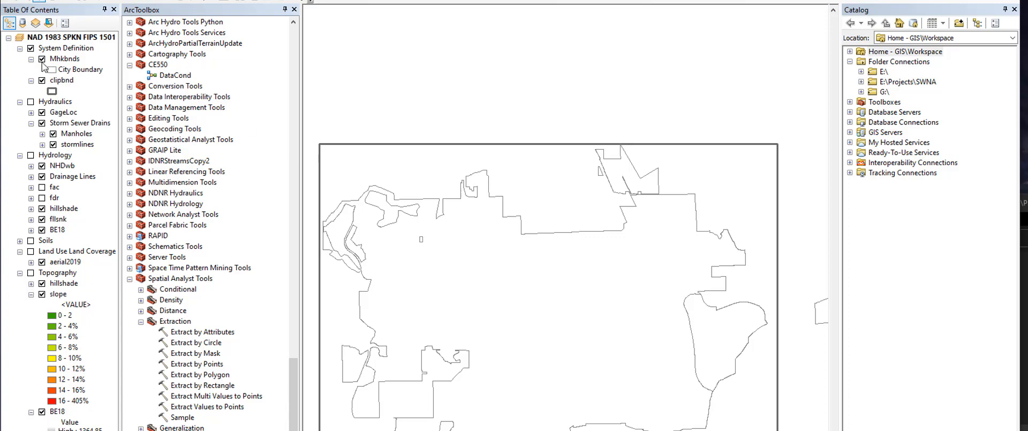
Step: Turn off the Mhkbnds layer and display the Topography group with only its BE18 elevation raster visible
click(20, 48)
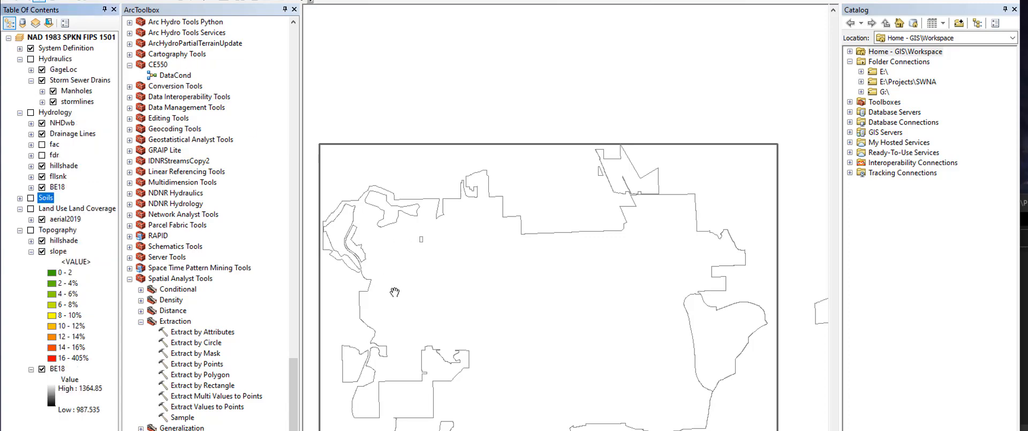
click(20, 48)
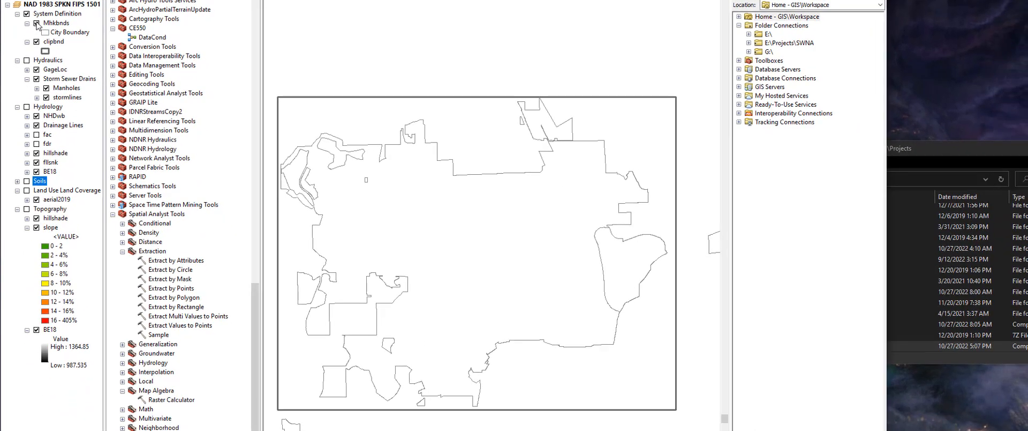
click(39, 39)
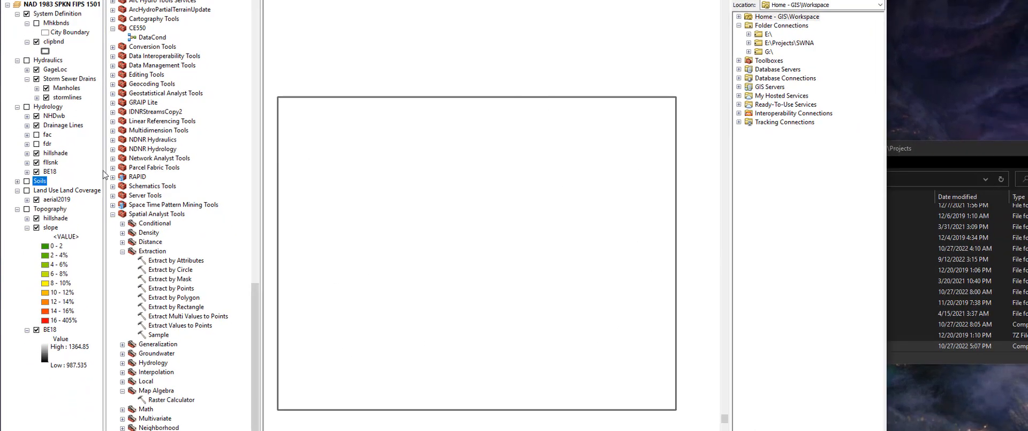
click(27, 209)
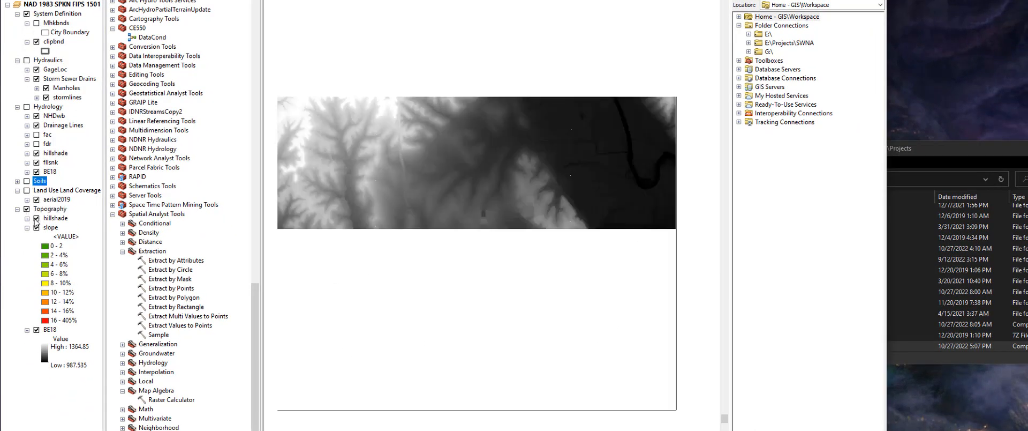
click(36, 218)
click(37, 227)
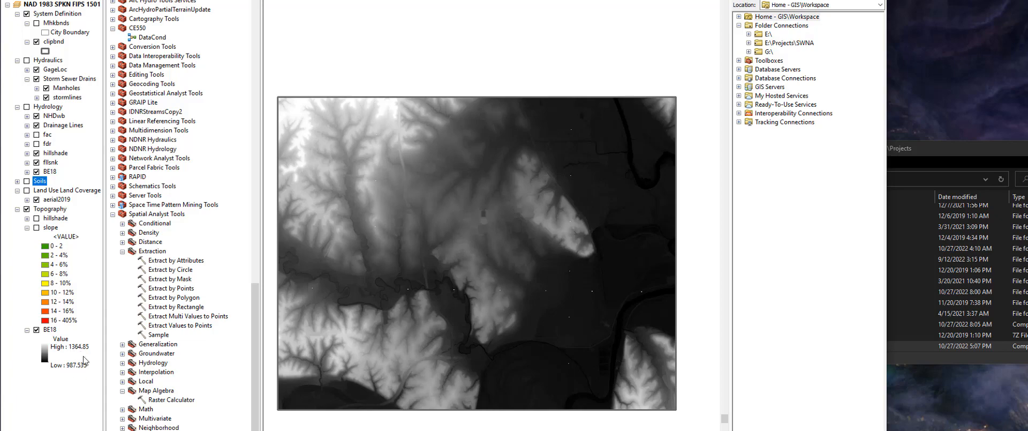
Step: Review the BE18 raster's source properties, including cell size, extent and XY coordinate system, and close them without changes
click(52, 329)
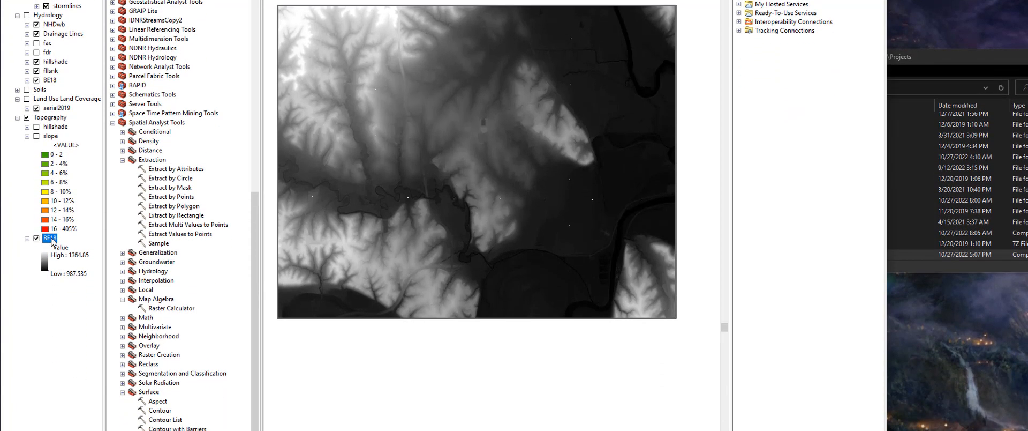
right_click(52, 240)
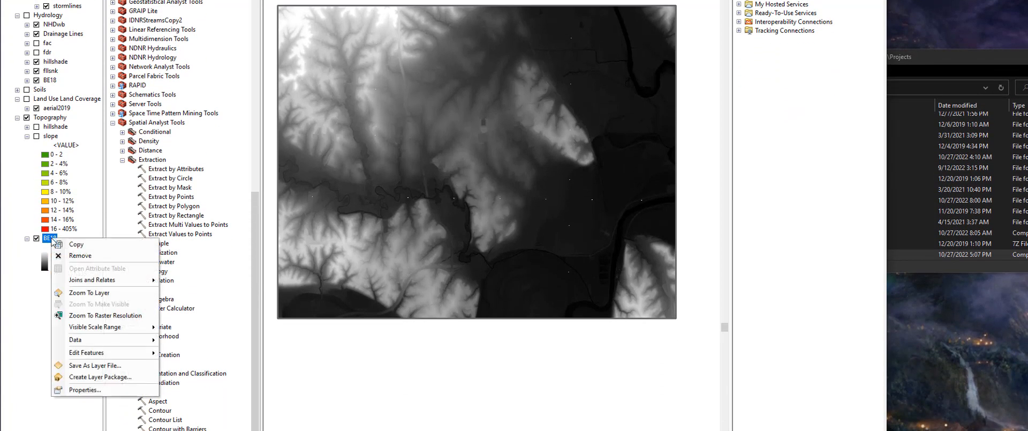
click(119, 390)
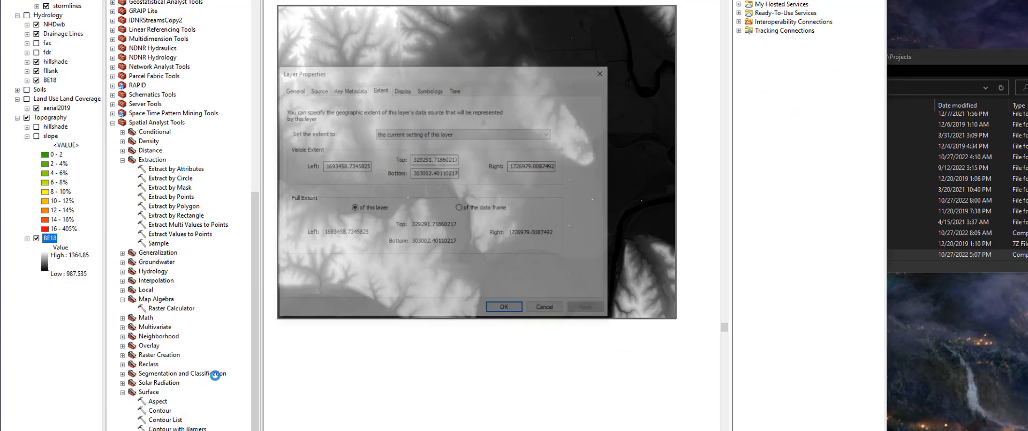
click(317, 90)
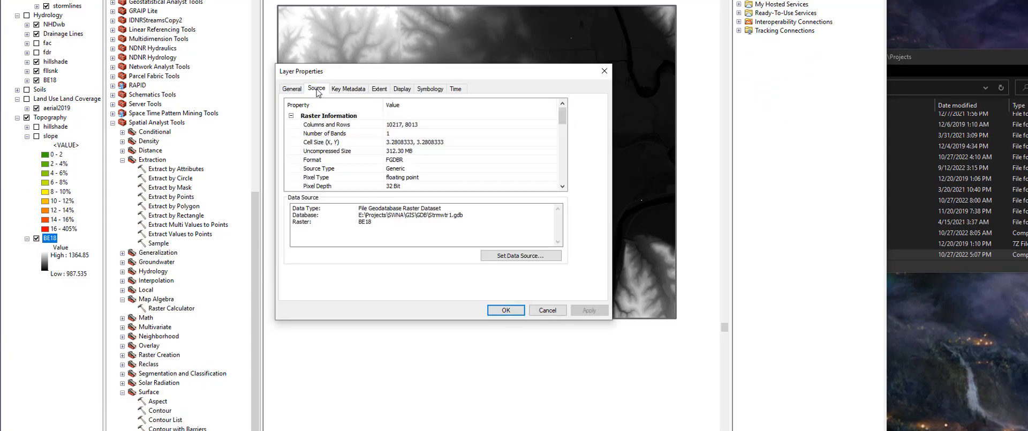
click(329, 143)
scroll(412, 153, down, 5)
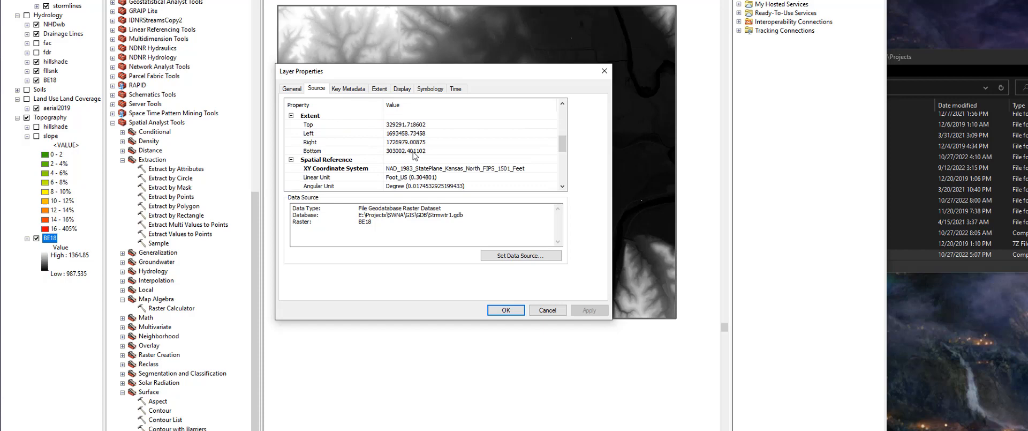
click(358, 168)
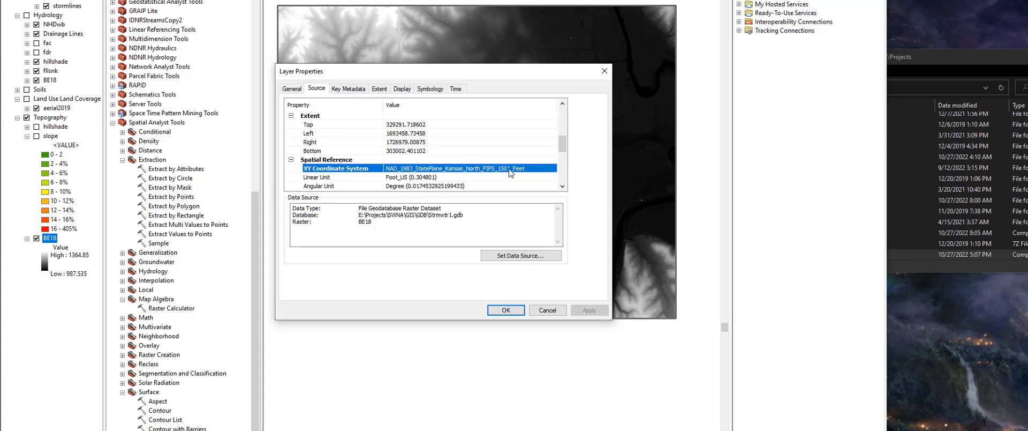
click(548, 311)
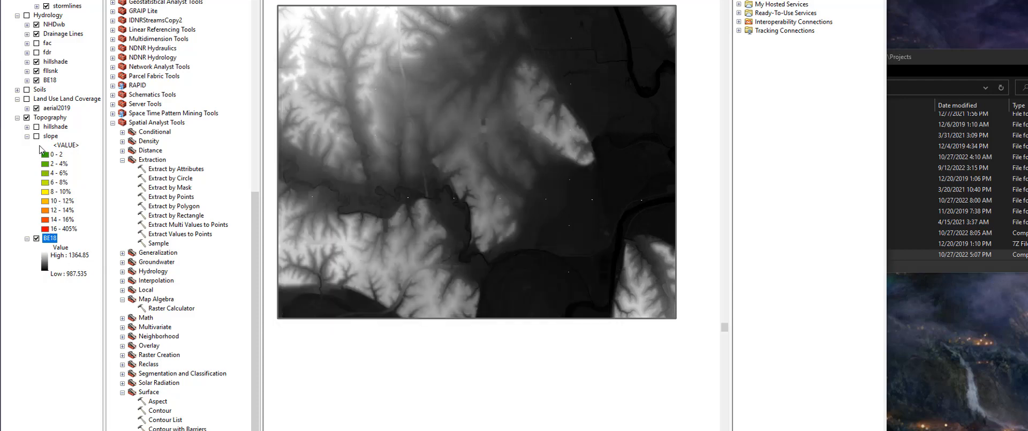
Step: Preview the Topography slope layer, leave only hillshade displayed over BE18, and inspect the shaded terrain and stream channels up close
click(37, 136)
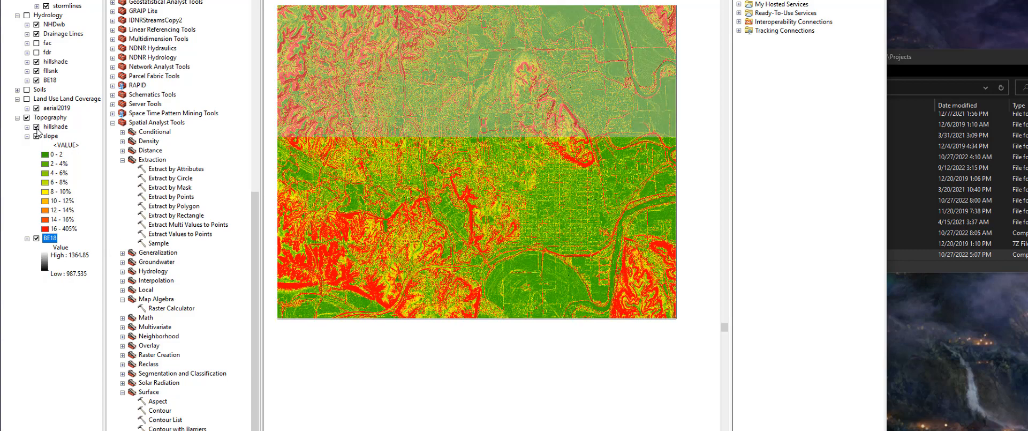
click(37, 136)
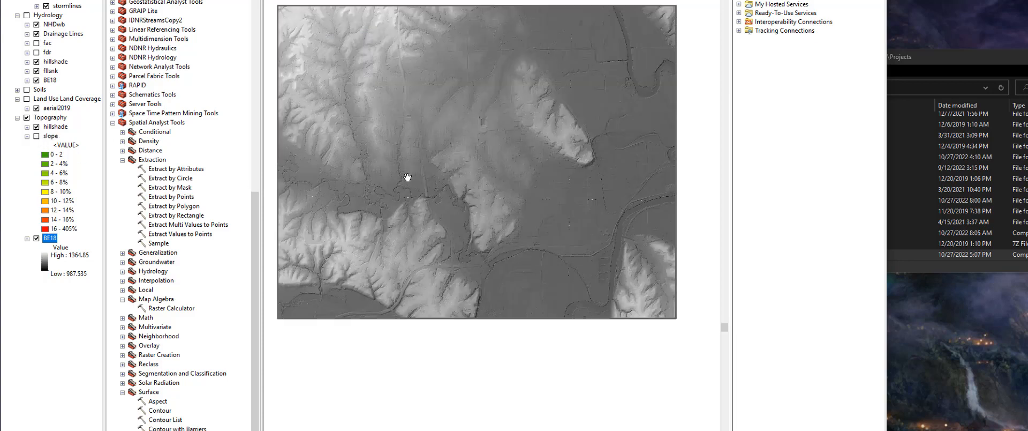
scroll(407, 177, down, 3)
scroll(412, 189, down, 3)
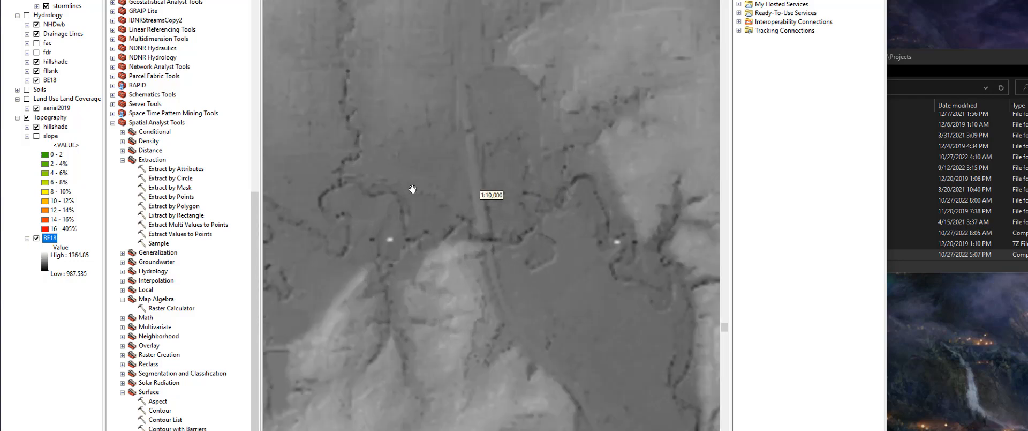
scroll(524, 229, down, 2)
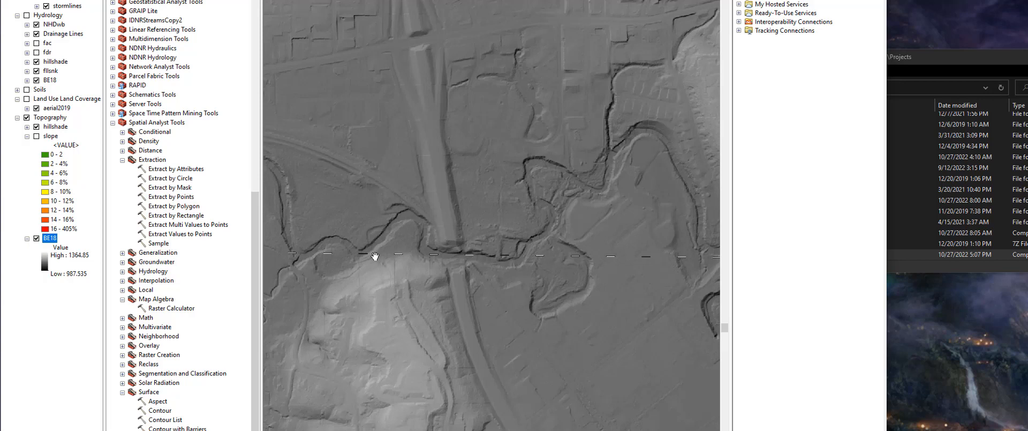
drag(609, 228, 396, 238)
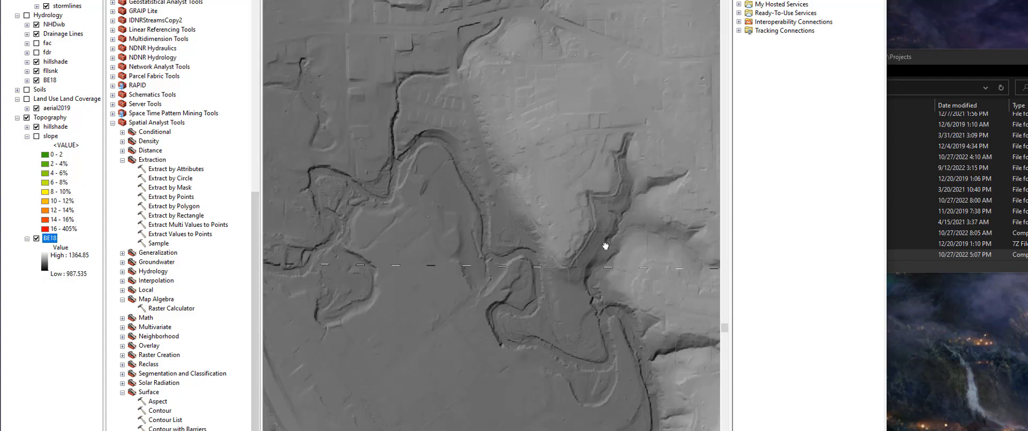
scroll(555, 256, up, 5)
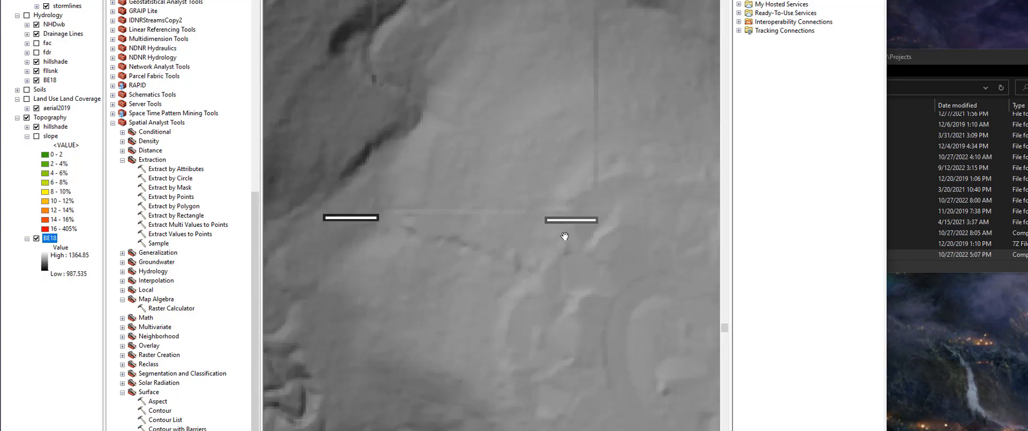
scroll(551, 227, down, 3)
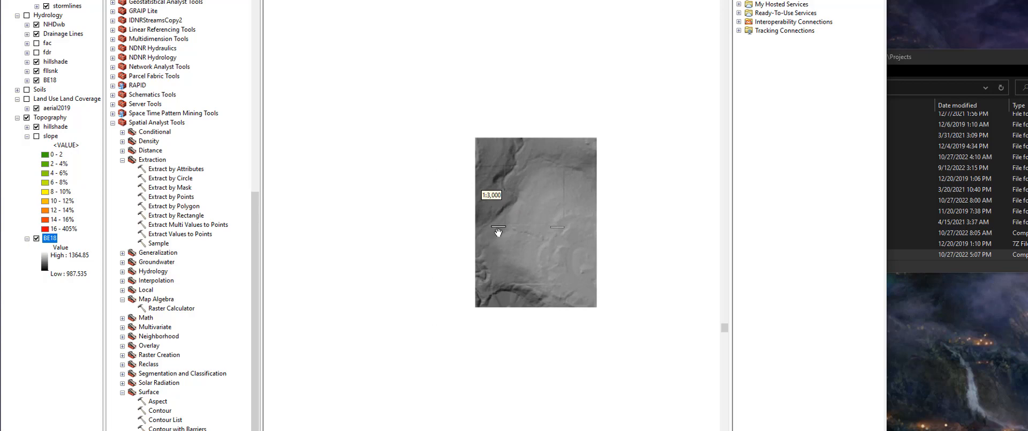
Step: Turn off and collapse the Topography group, and display the Land Use Land Coverage group with its aerial2019 imagery
scroll(498, 232, down, 3)
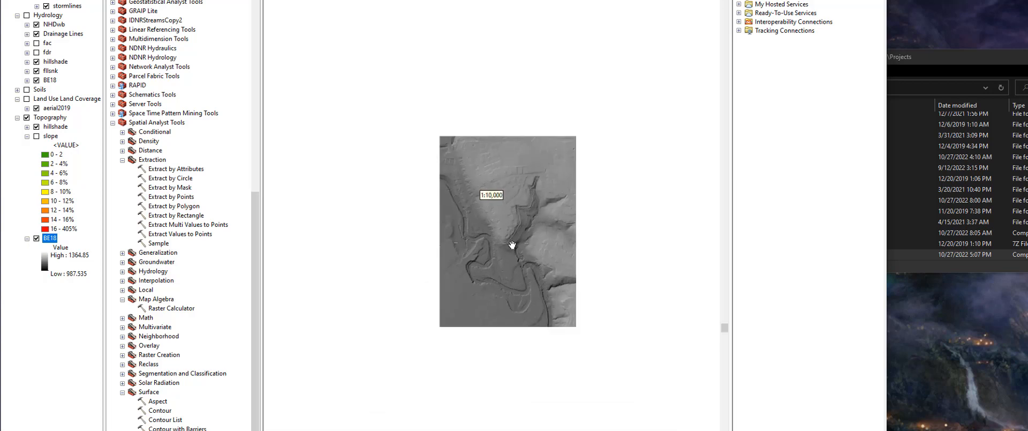
scroll(503, 214, down, 3)
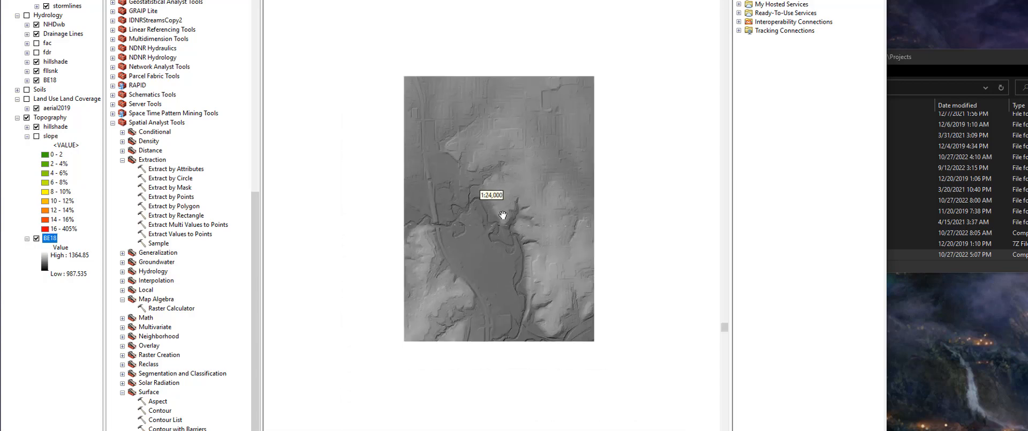
scroll(501, 209, down, 3)
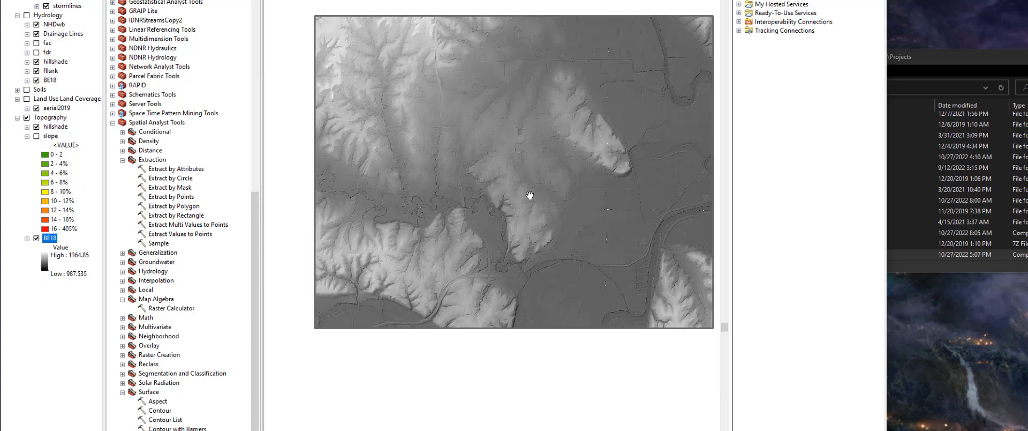
drag(530, 196, 515, 216)
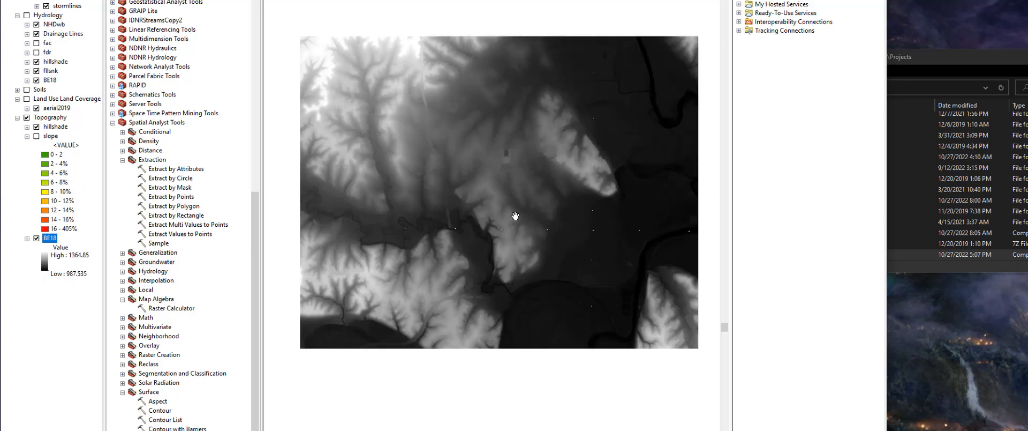
scroll(515, 216, up, 2)
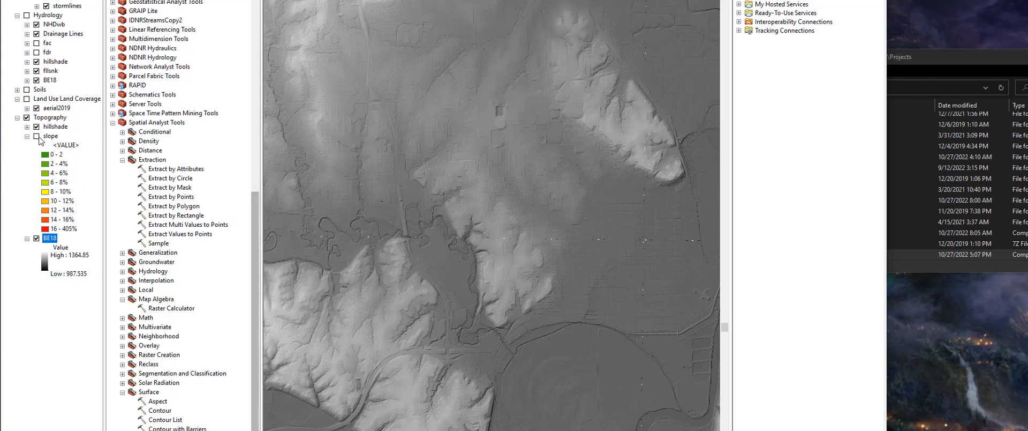
click(17, 118)
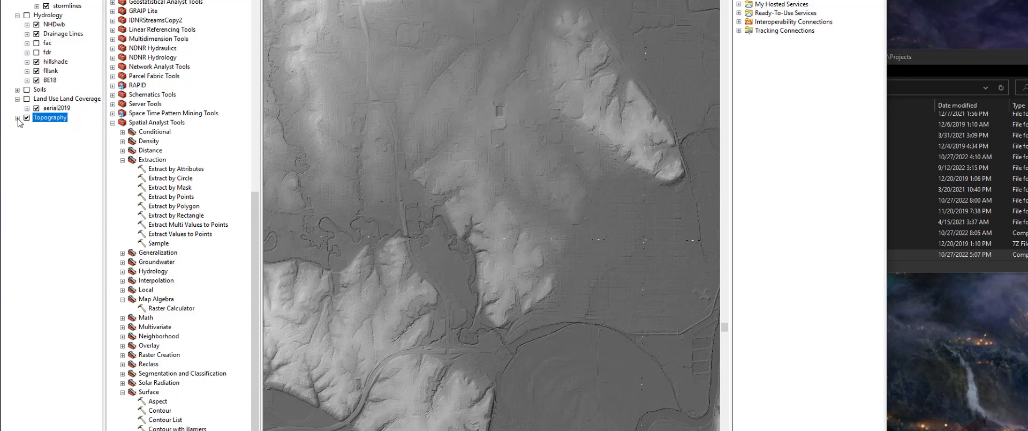
click(27, 117)
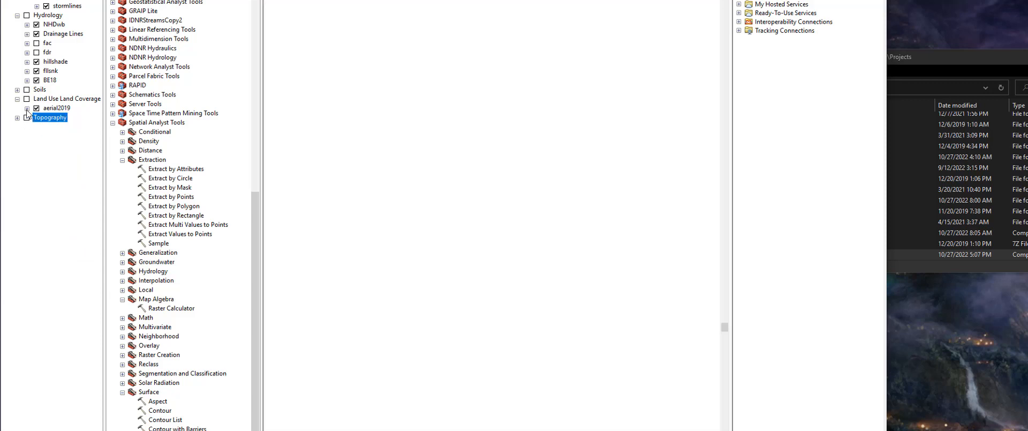
click(27, 99)
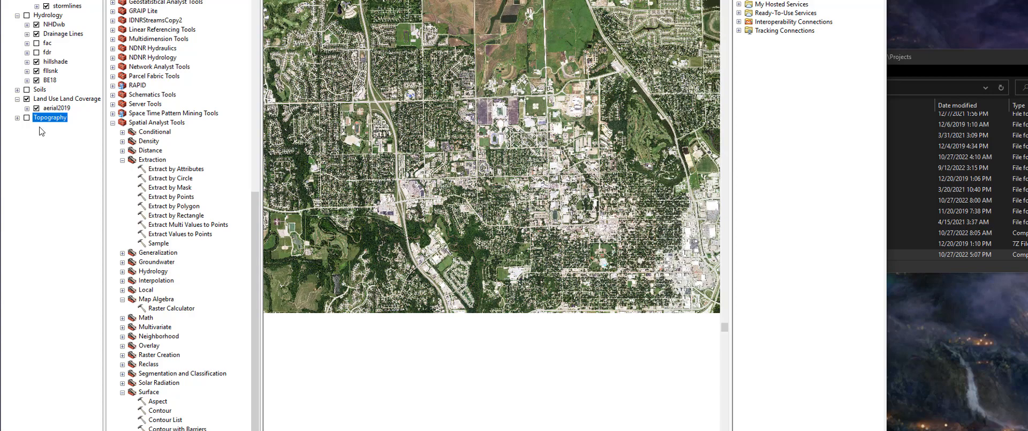
Step: Collapse the legends of the BE18 and slope layers, and collapse the Land Use Land Coverage and Topography groups
click(17, 118)
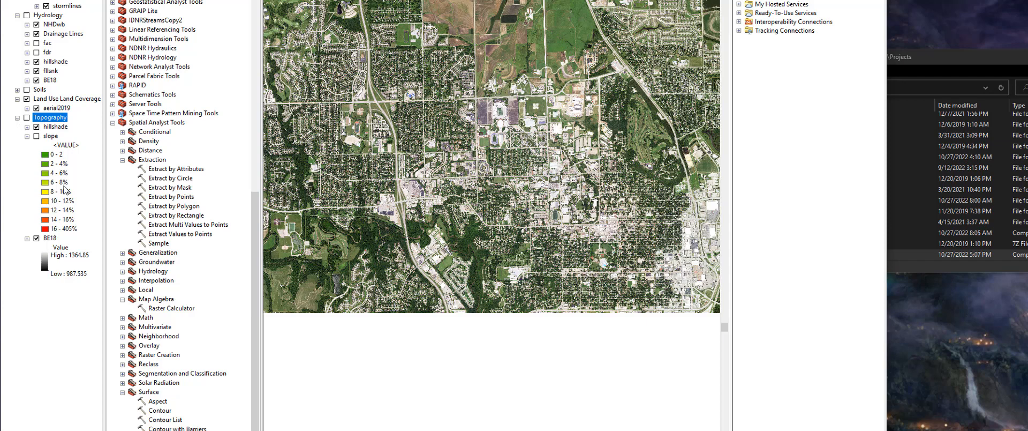
click(52, 238)
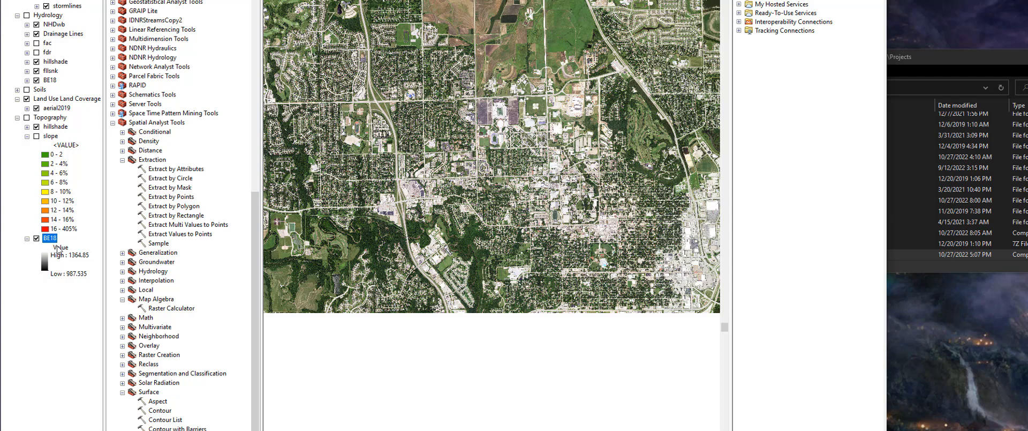
click(27, 239)
click(27, 136)
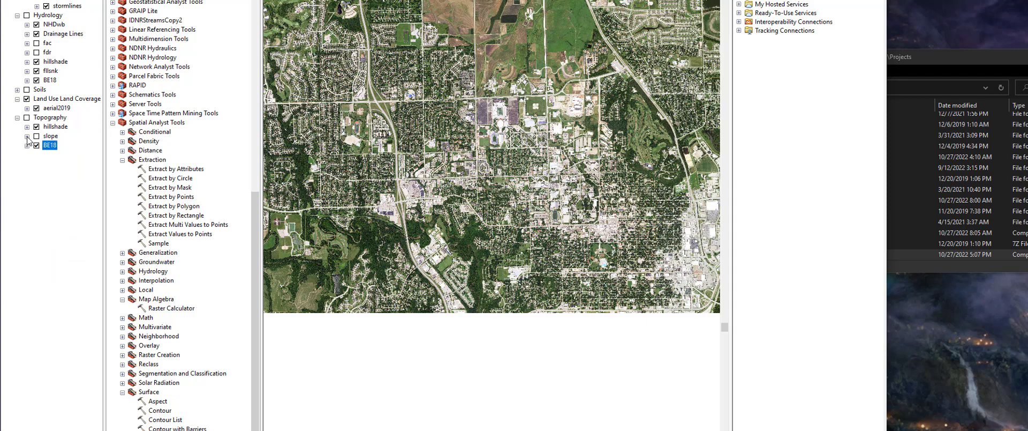
click(17, 98)
click(17, 108)
Step: Expand the Soils group and display its hydrologic group classes over the aerial imagery
click(18, 89)
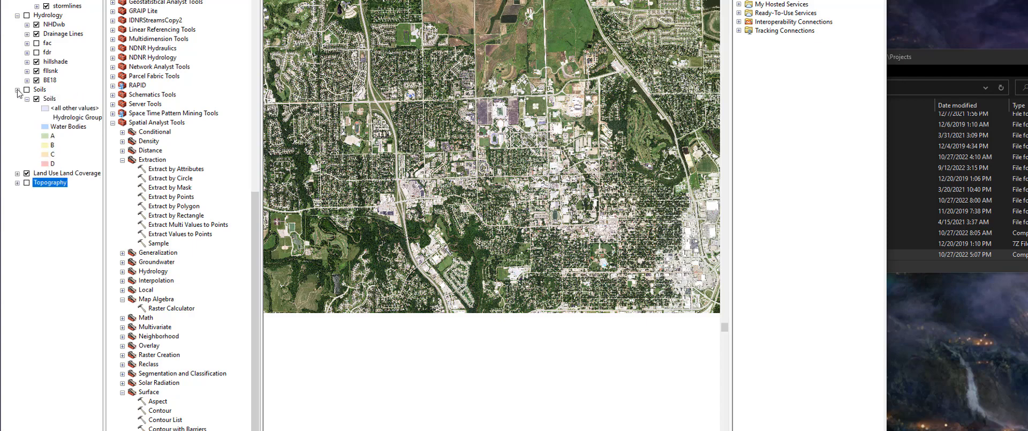
click(26, 90)
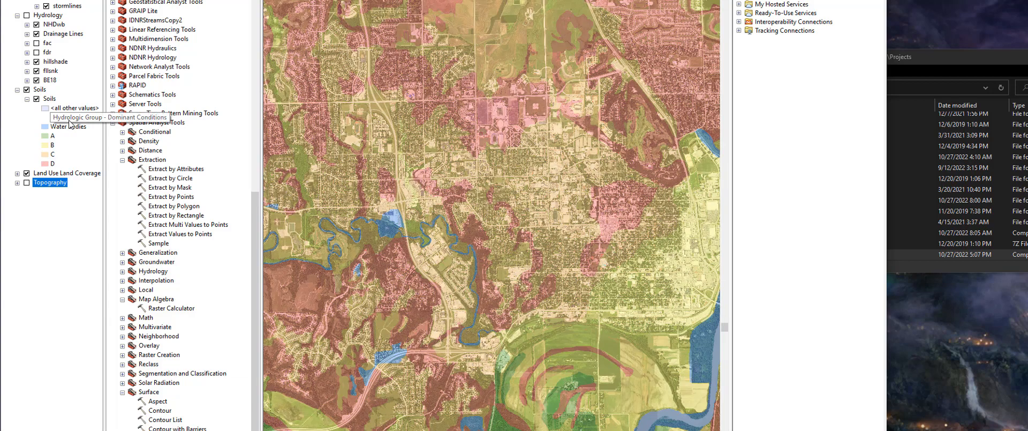
right_click(52, 101)
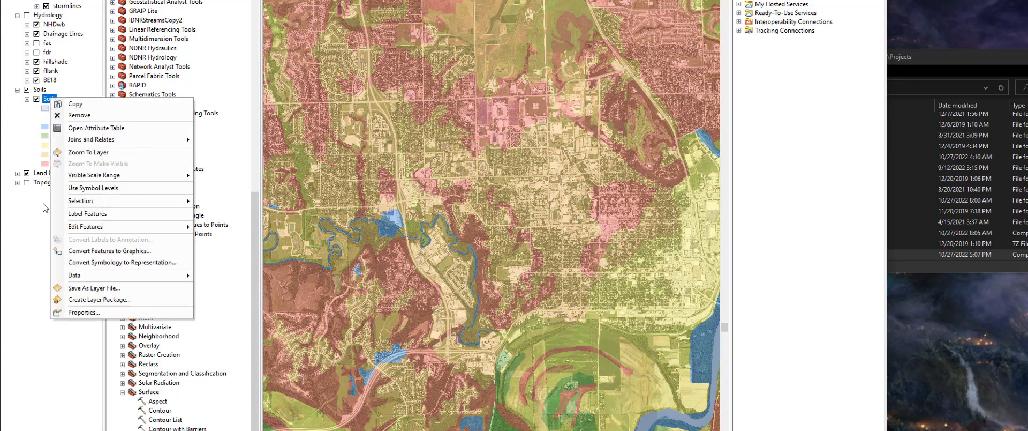
Step: Turn off the Soils and Land Use Land Coverage groups, and display the Topography group with only BE18 visible
click(17, 182)
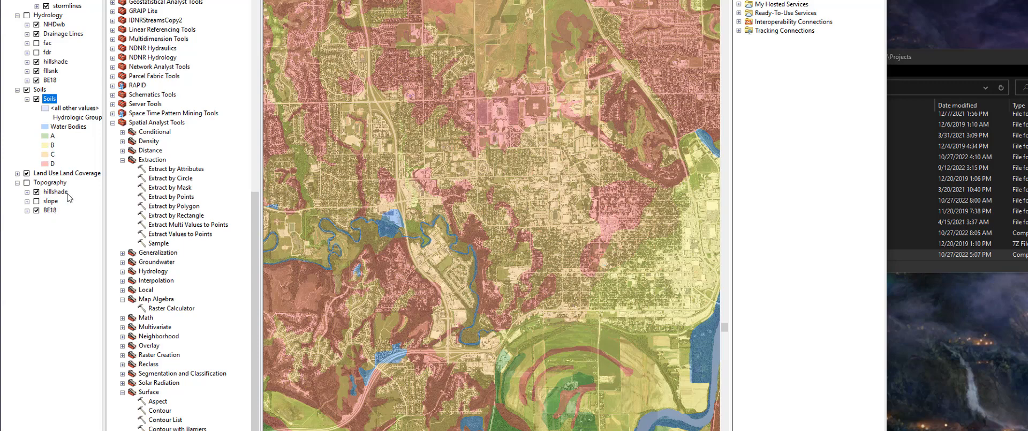
click(51, 211)
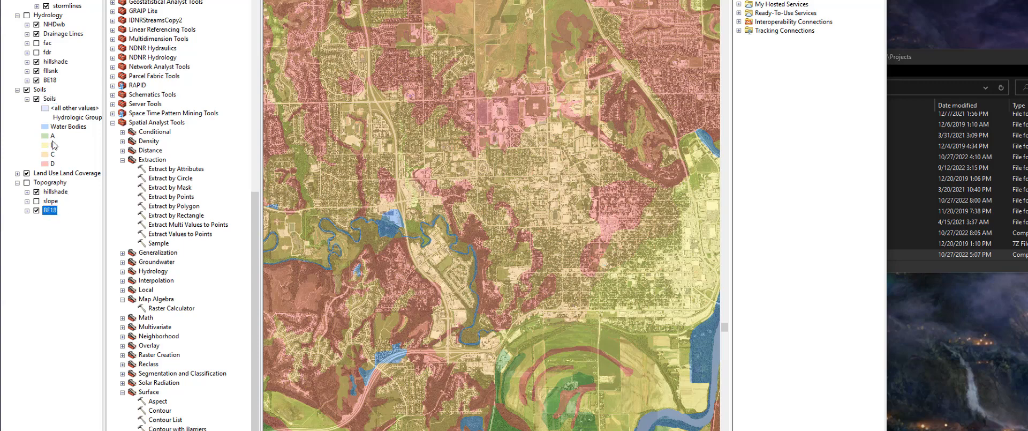
click(26, 90)
click(27, 183)
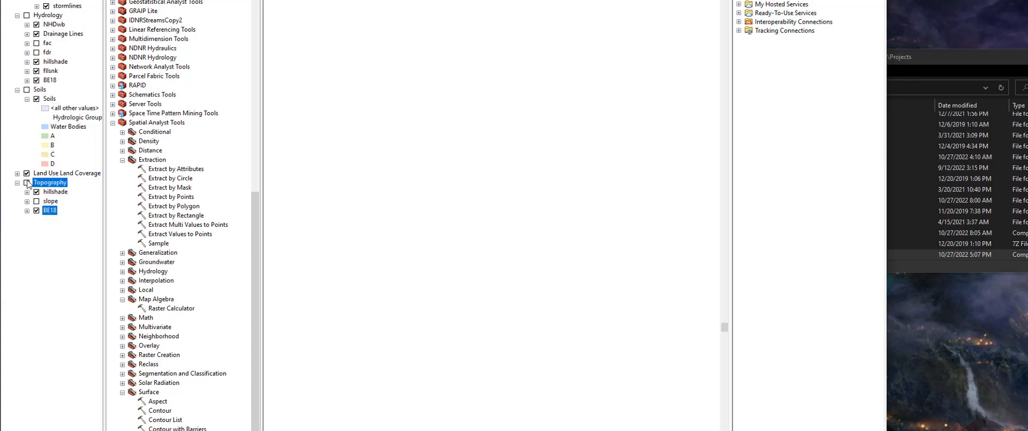
click(26, 173)
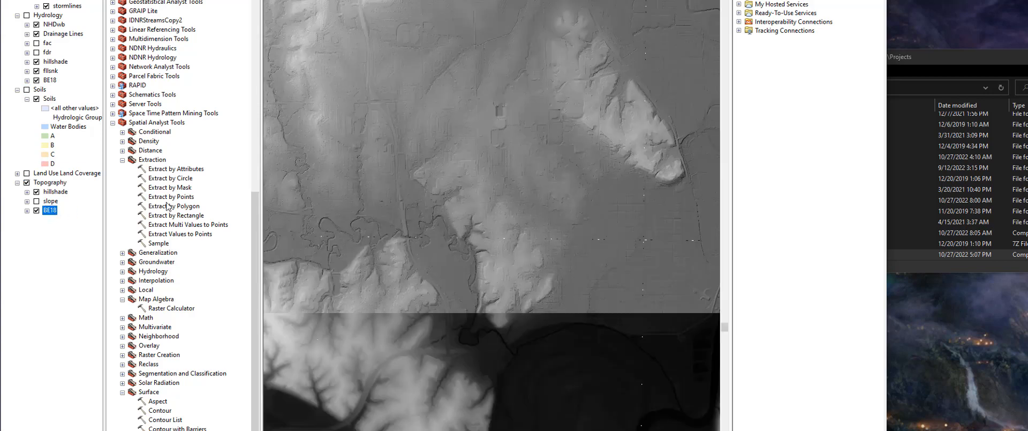
click(36, 191)
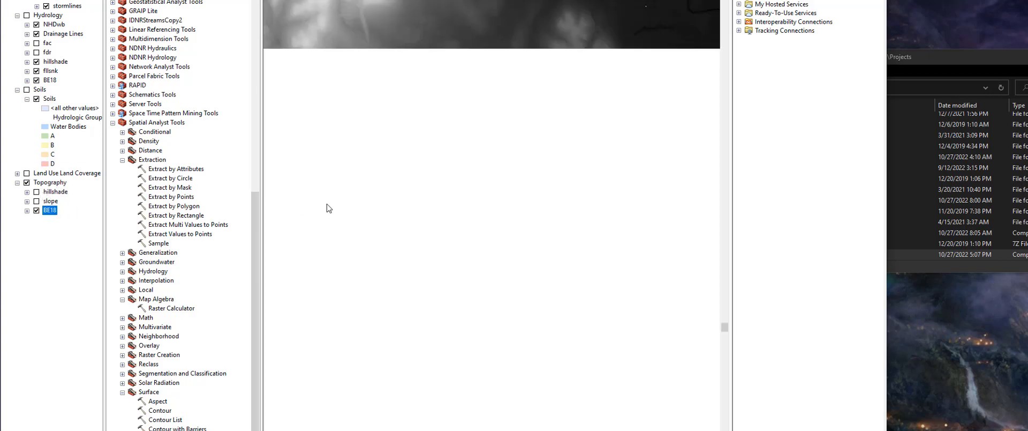
Step: Examine the BE18 raster at individual cell level, identify one cell's elevation value, and close the Identify results
scroll(460, 243, down, 6)
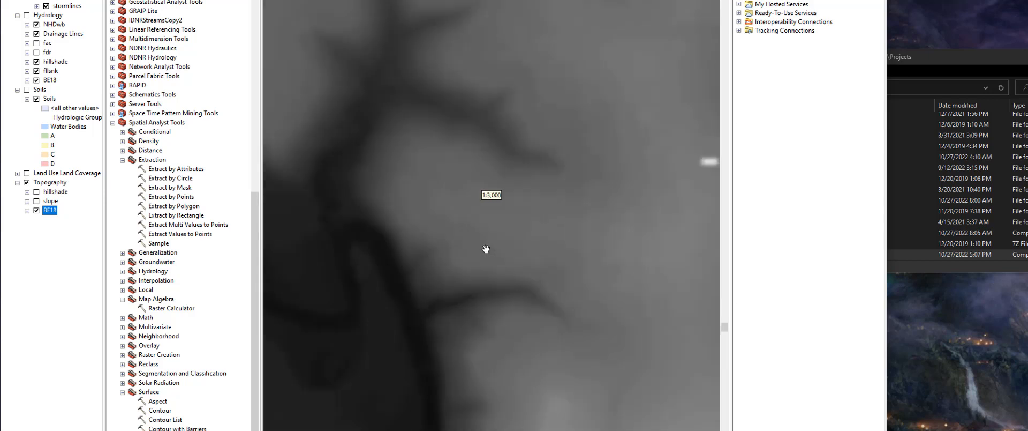
scroll(551, 132, down, 4)
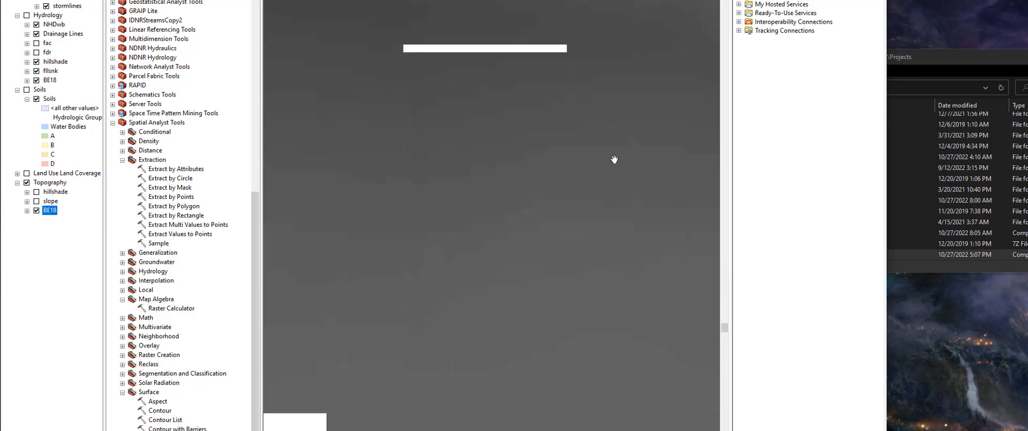
scroll(557, 175, up, 2)
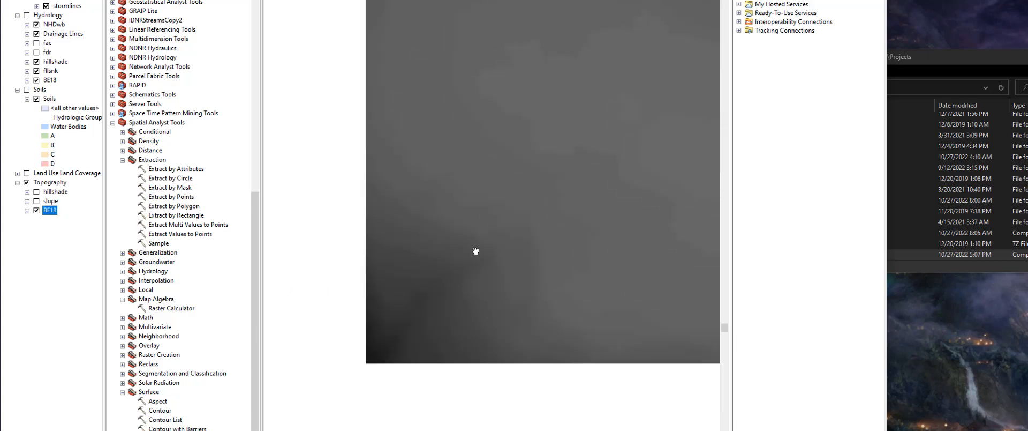
scroll(370, 275, down, 3)
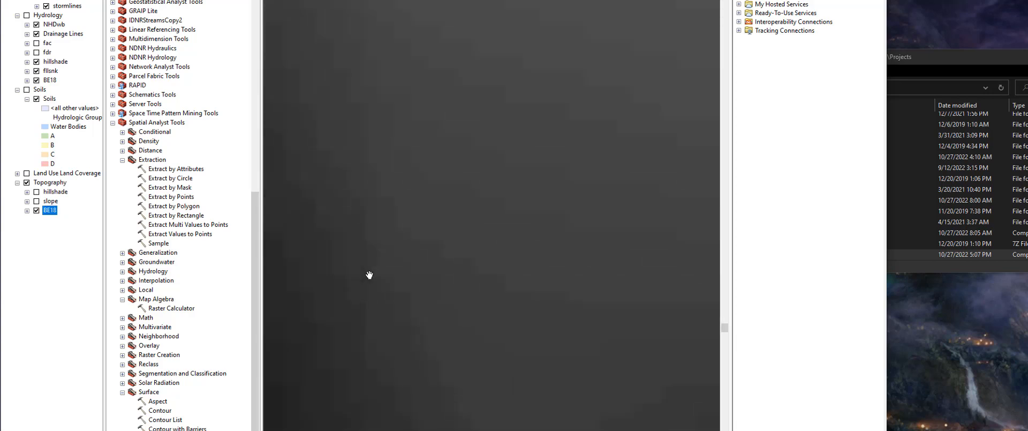
scroll(368, 242, down, 1)
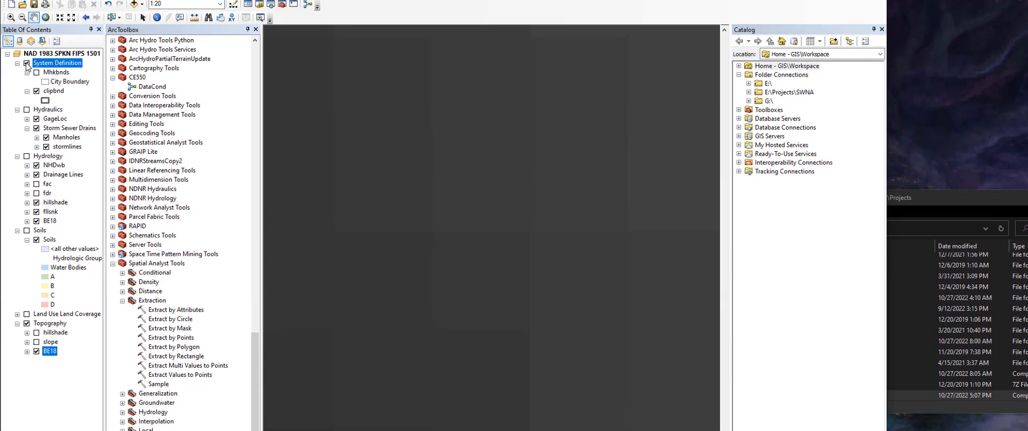
click(157, 17)
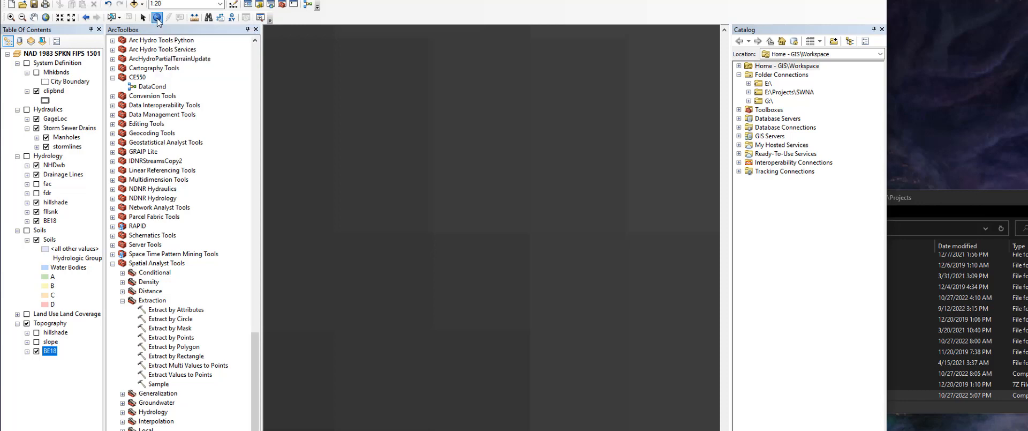
click(482, 280)
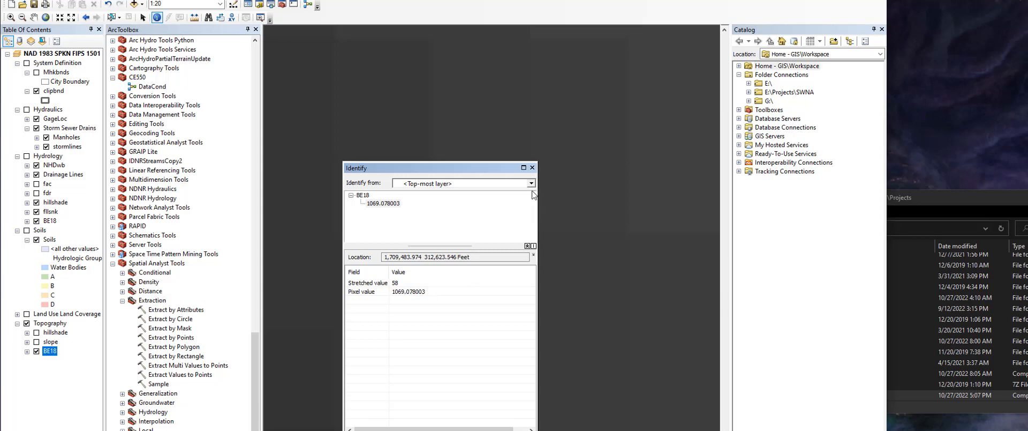
click(532, 168)
Step: Collapse the Topography group and display the Soils layer over the elevation raster
scroll(542, 295, up, 2)
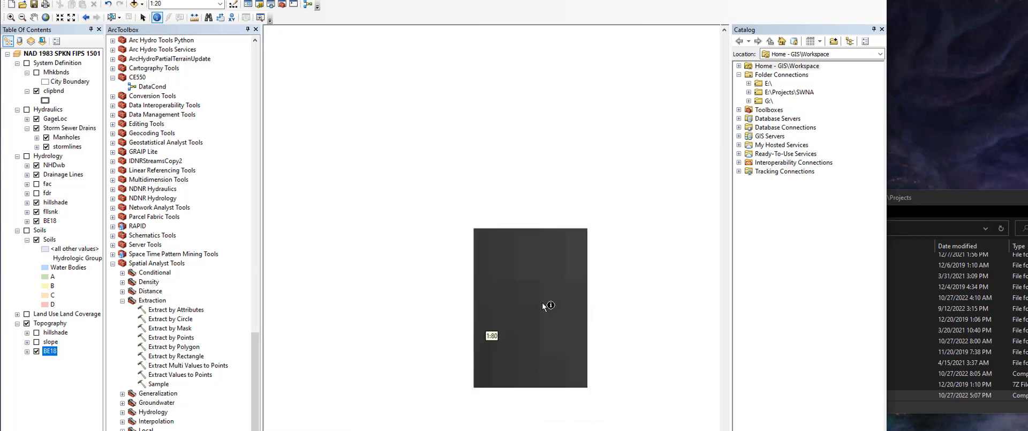
scroll(543, 302, up, 1)
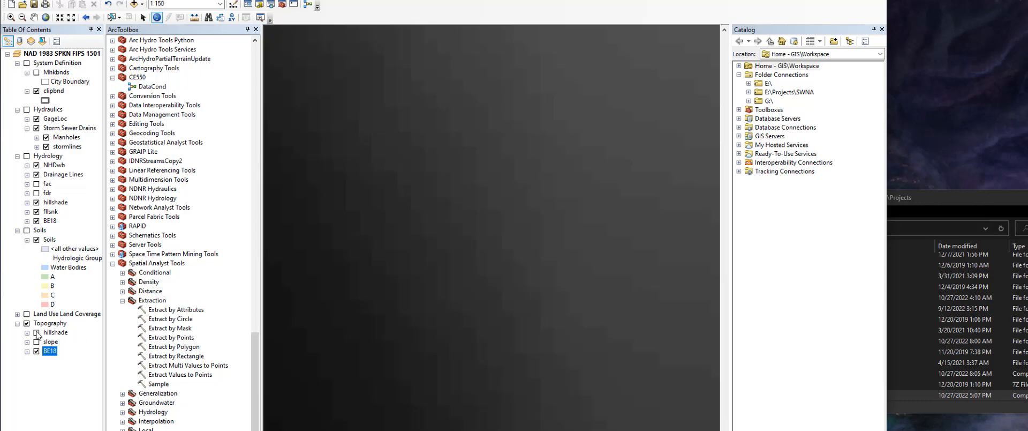
click(17, 324)
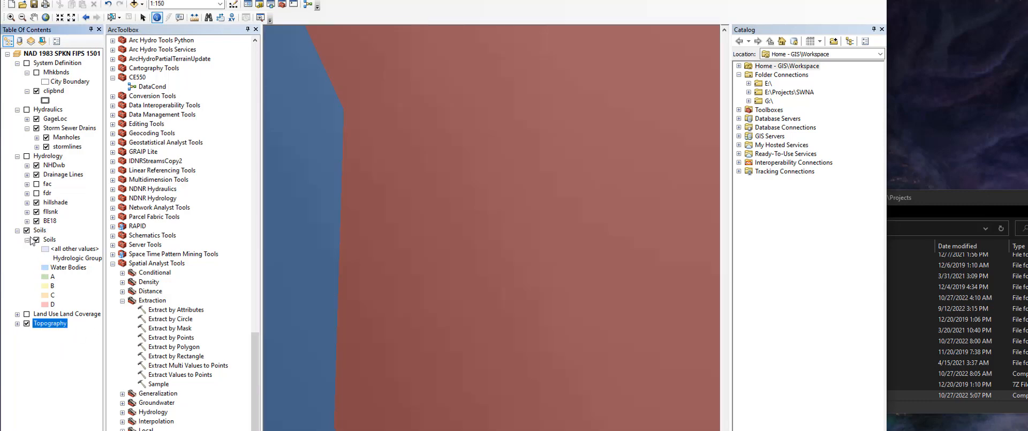
click(50, 240)
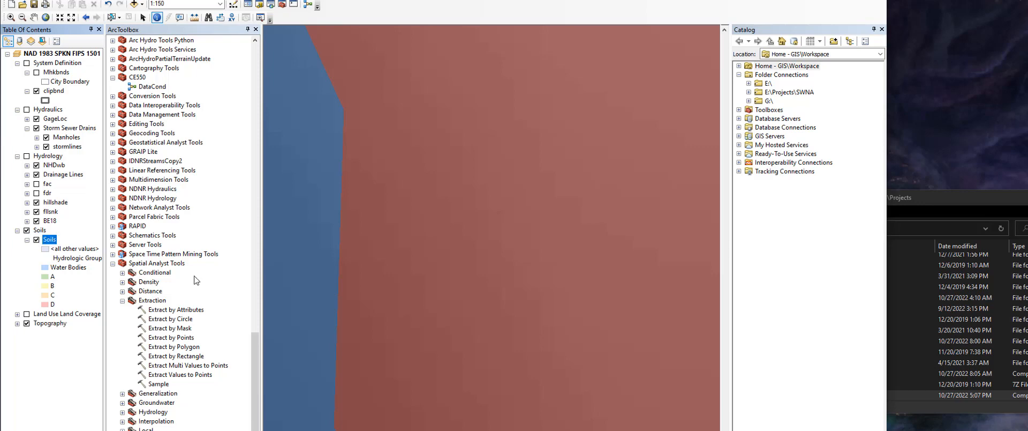
scroll(430, 303, up, 5)
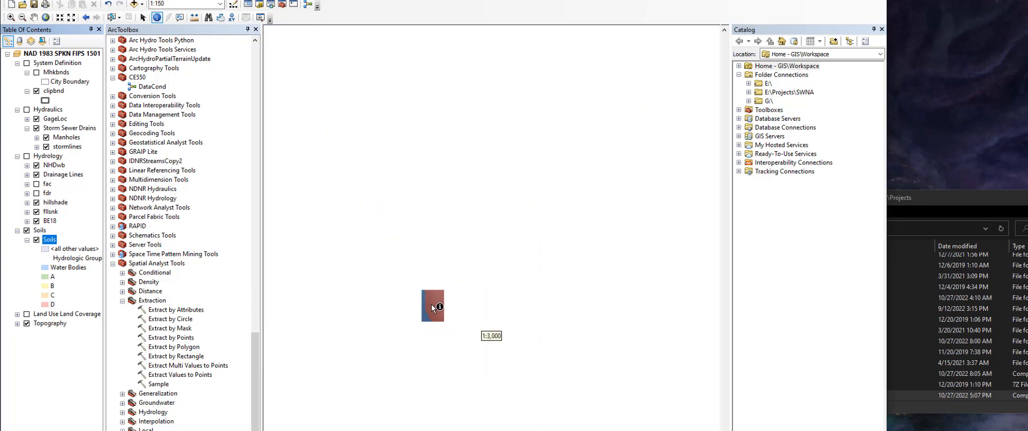
scroll(433, 308, up, 3)
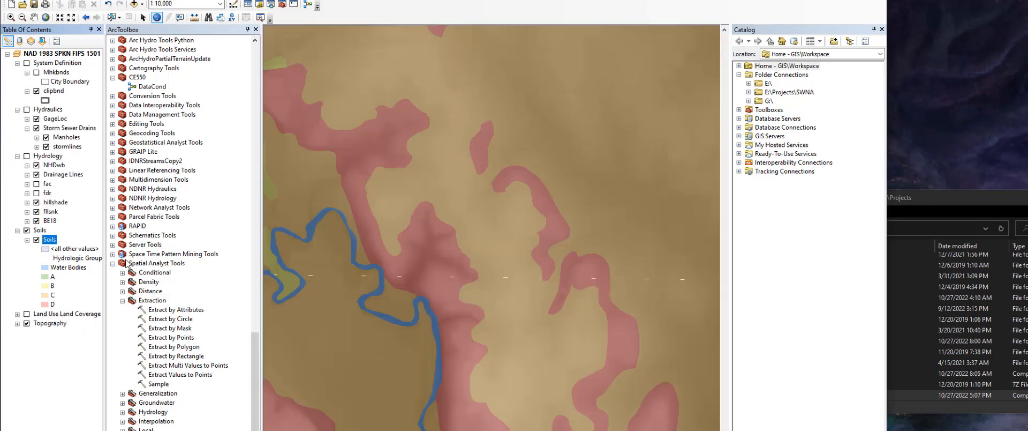
Step: Open the Soils layer's attribute table and review its fields across to flooding frequency, ponding frequency and available water storage
right_click(56, 242)
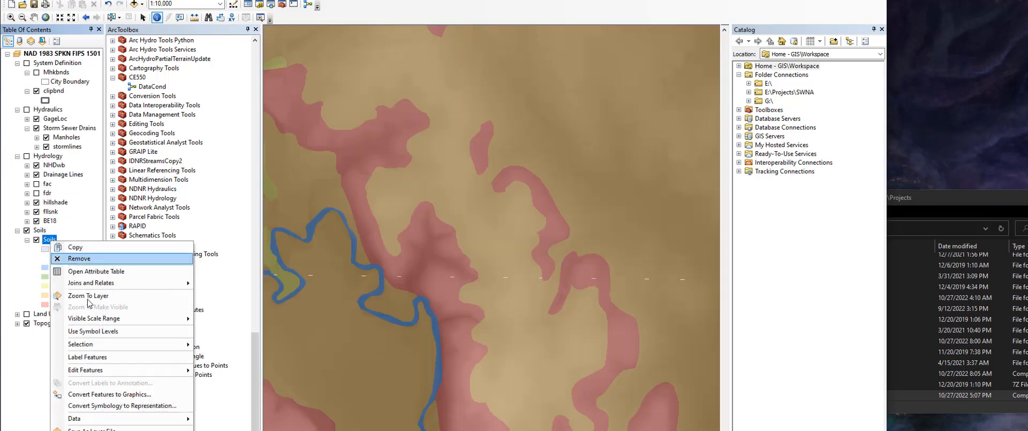
click(125, 272)
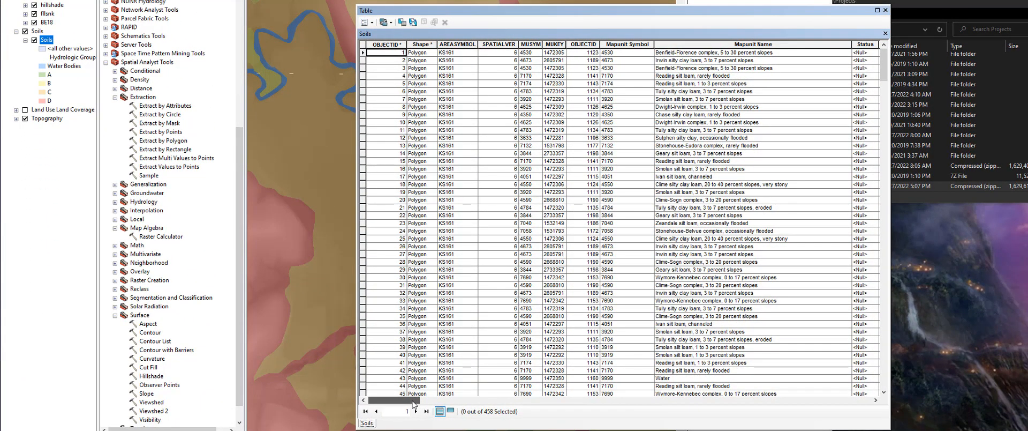
drag(416, 403, 570, 403)
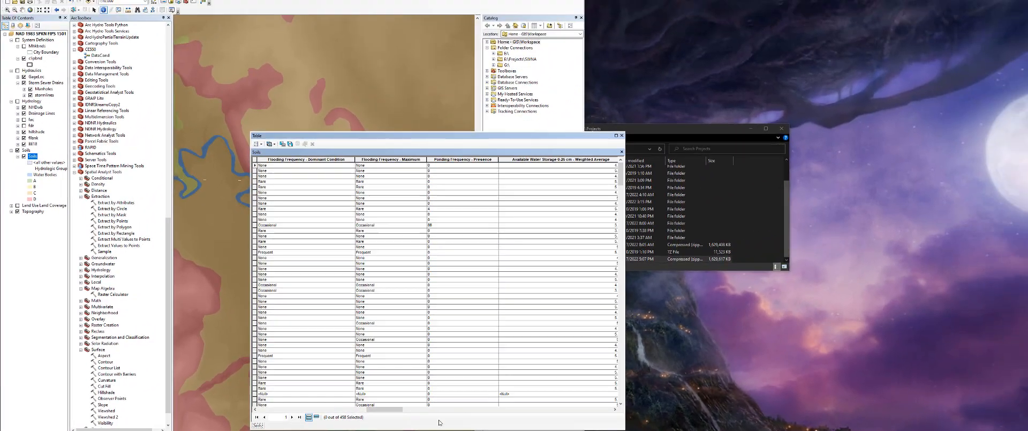
Step: Identify a soil polygon on the map, review its attribute fields through to Shape_Area, and close the Identify results and the Soils attribute table
click(245, 98)
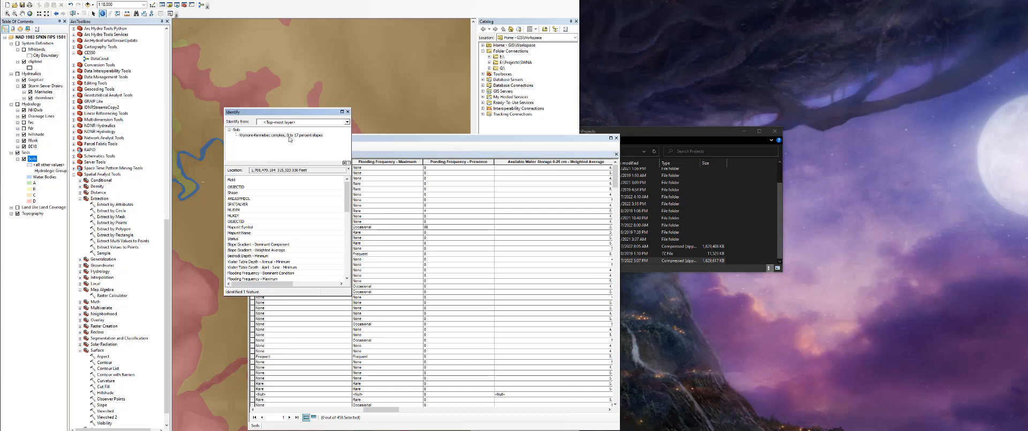
scroll(294, 218, down, 4)
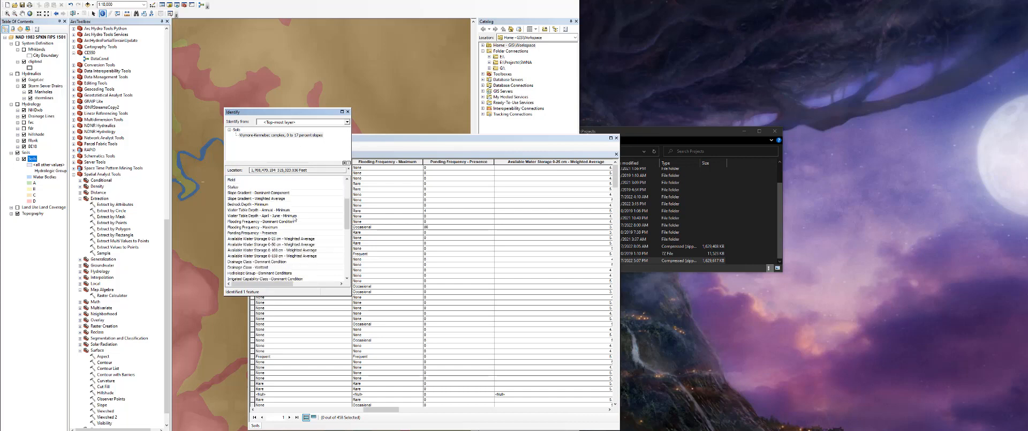
scroll(294, 219, down, 5)
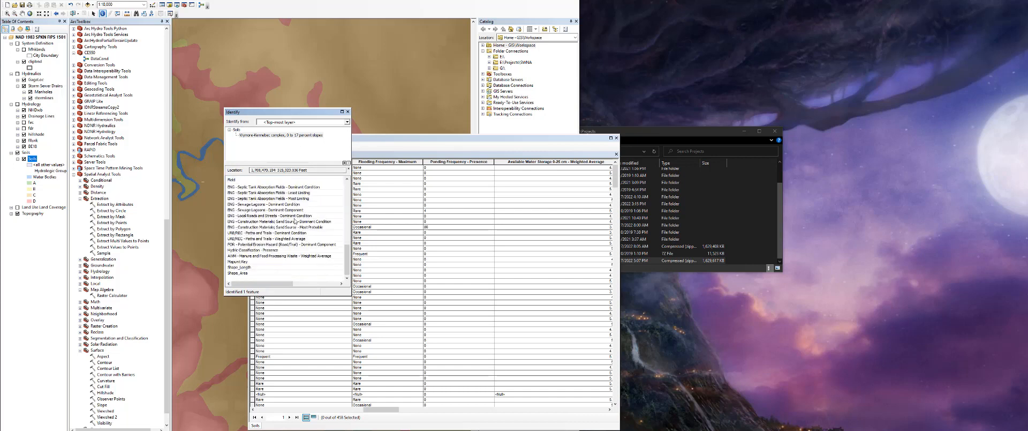
click(348, 112)
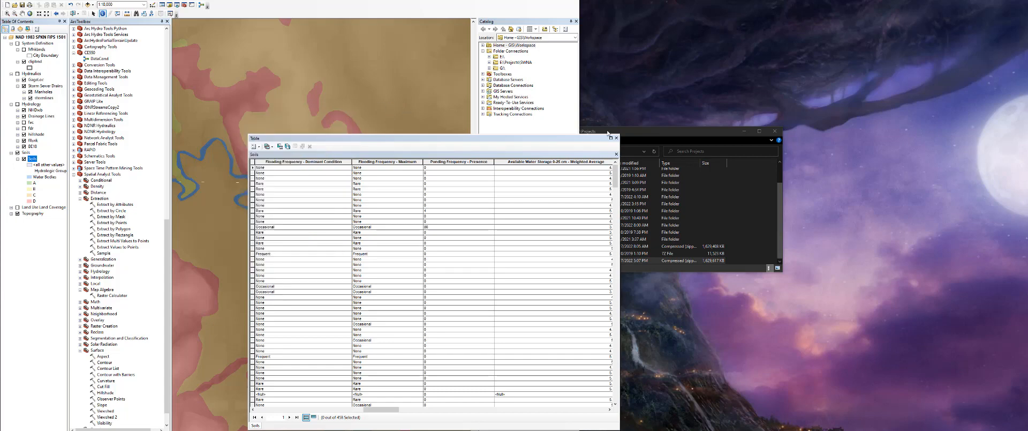
click(616, 139)
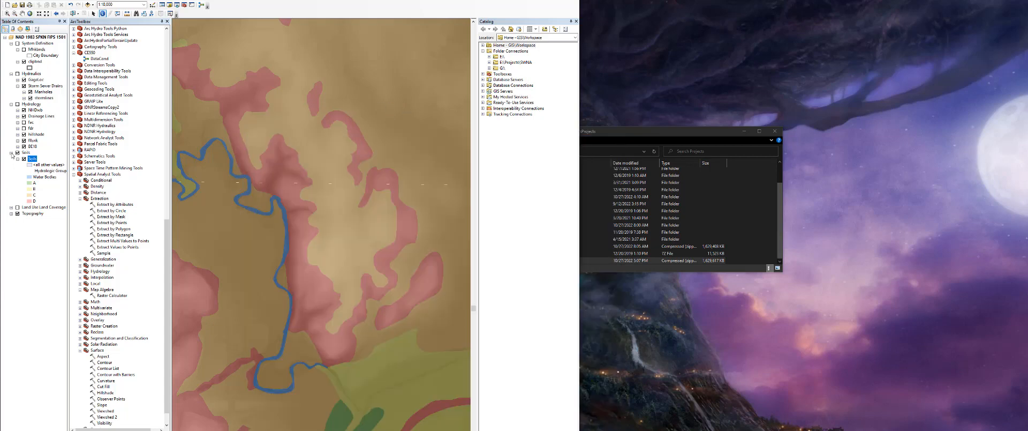
Step: Collapse the Soils group, display the Hydrology group, and expand Drainage Lines to examine the drainage network over the hillshade
click(11, 153)
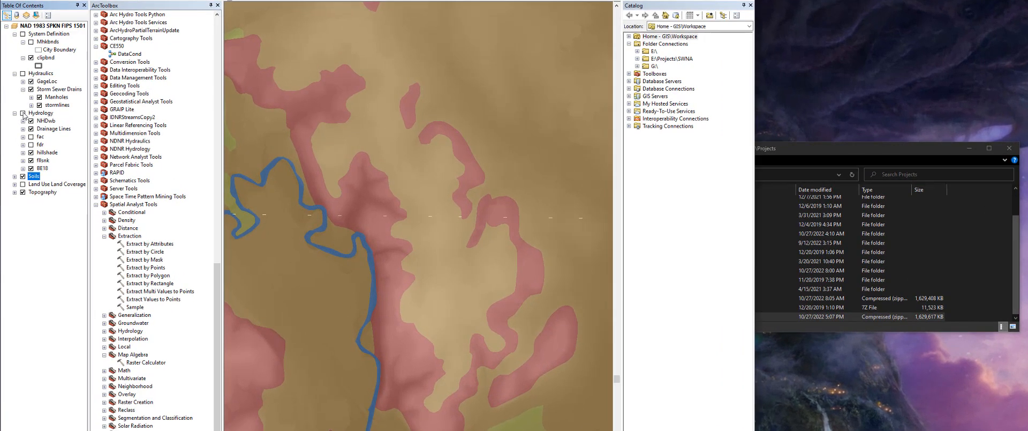
click(23, 113)
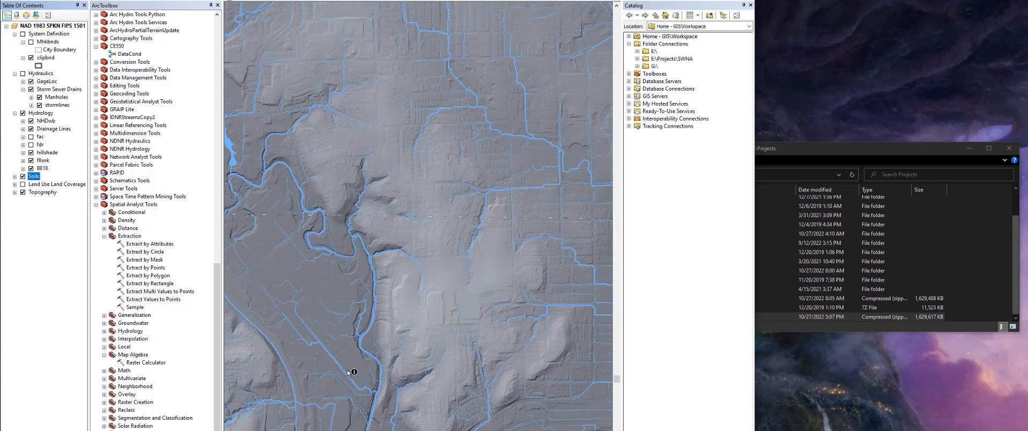
click(24, 130)
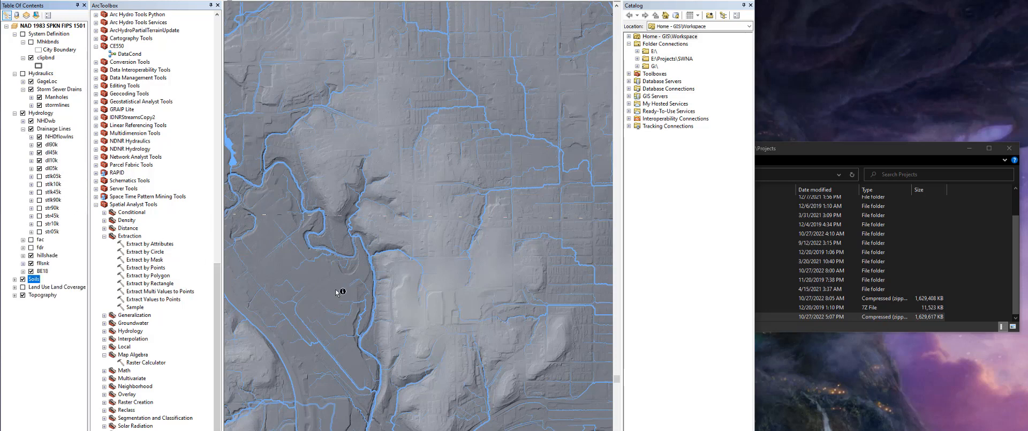
drag(495, 418, 329, 339)
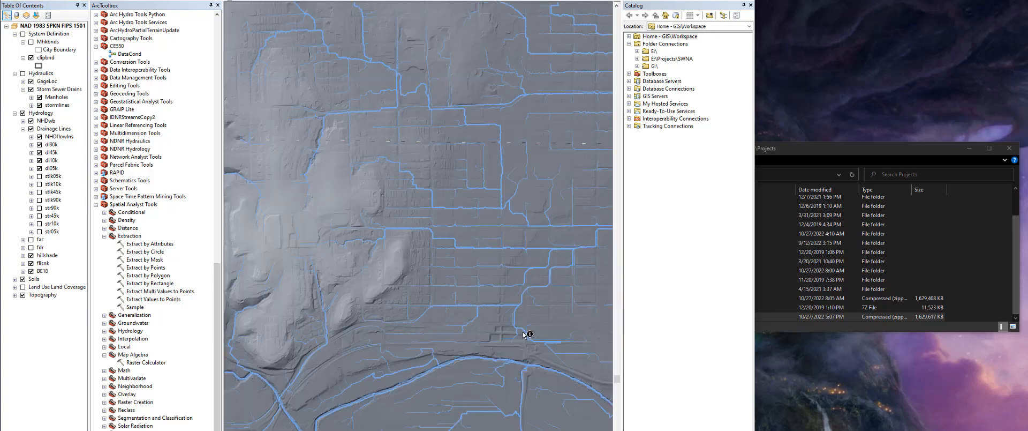
drag(524, 333, 397, 346)
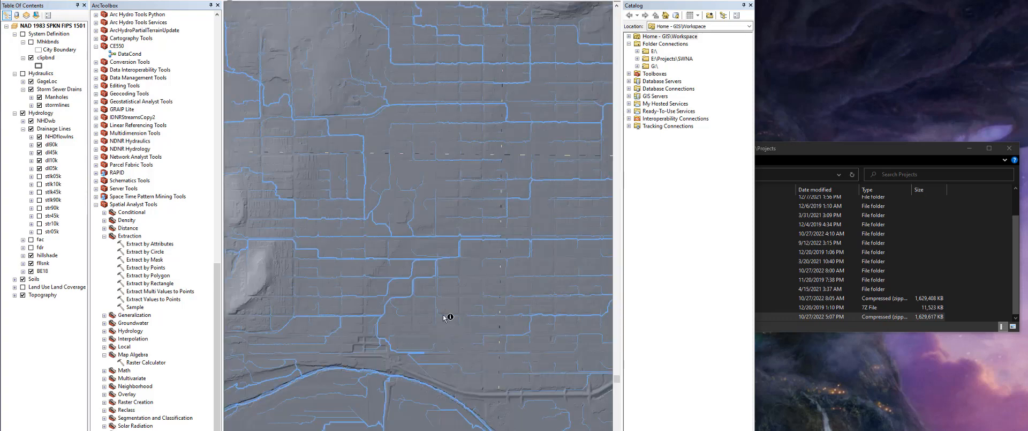
mouse_move(546, 277)
mouse_down()
mouse_move(532, 278)
mouse_move(503, 346)
mouse_move(514, 356)
mouse_up()
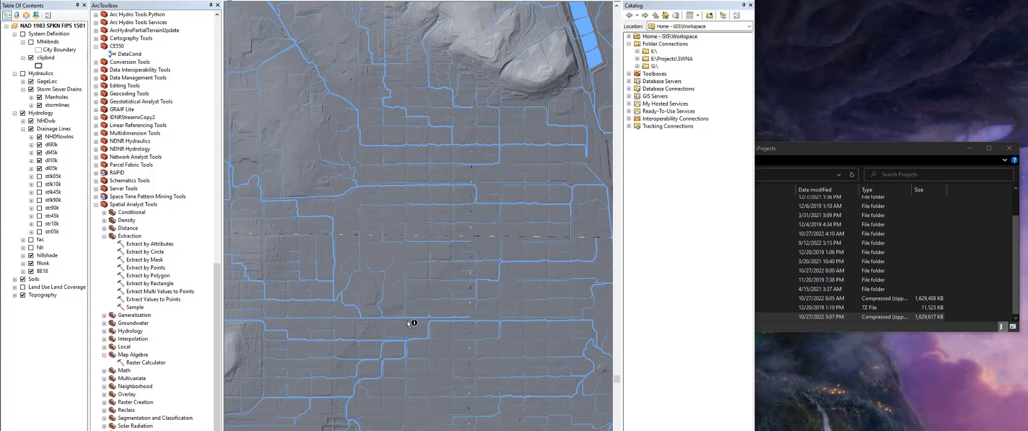
Step: Collapse Drainage Lines and the Hydrology group, and display the Hydraulics group to compare the storm sewers with the drainage lines
click(22, 129)
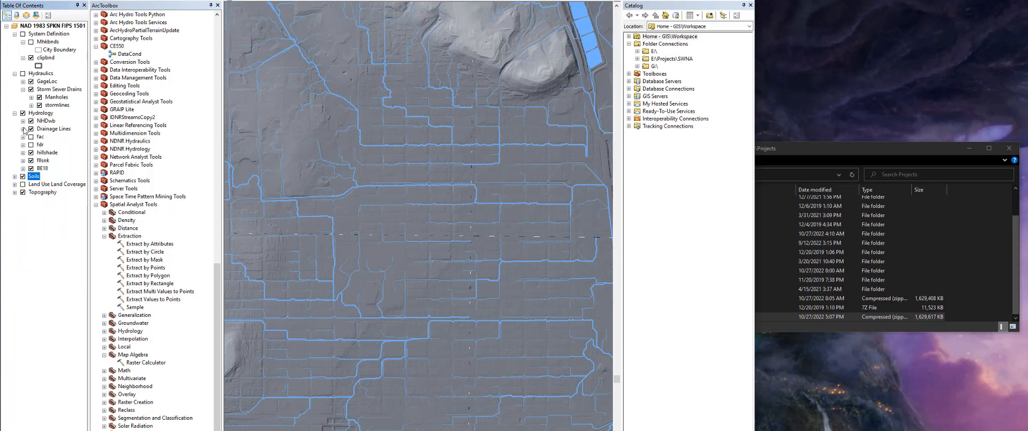
click(15, 114)
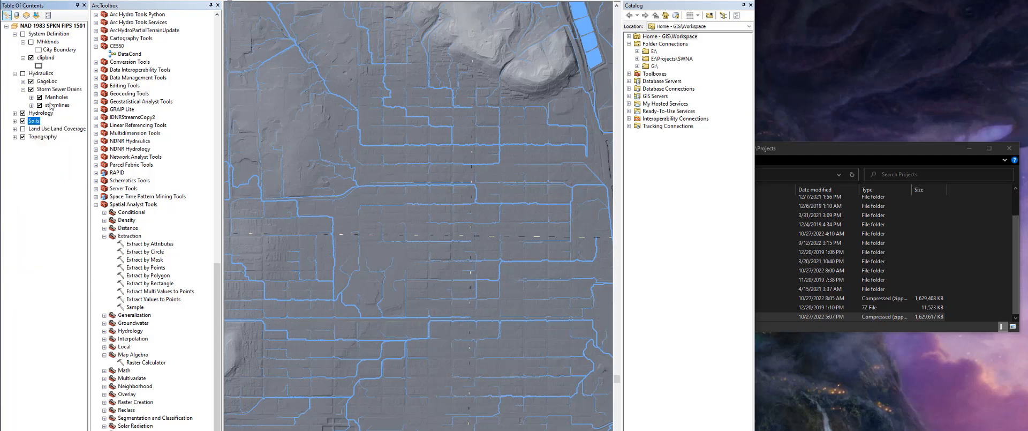
click(23, 74)
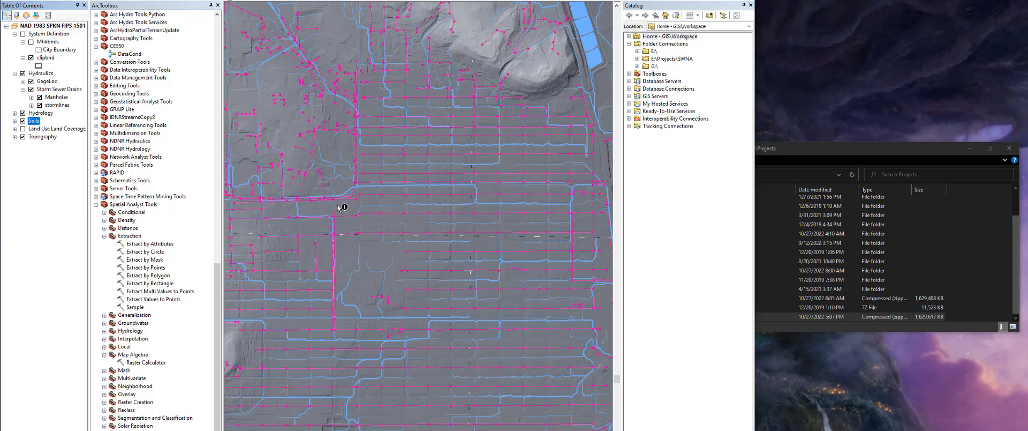
drag(292, 230, 381, 260)
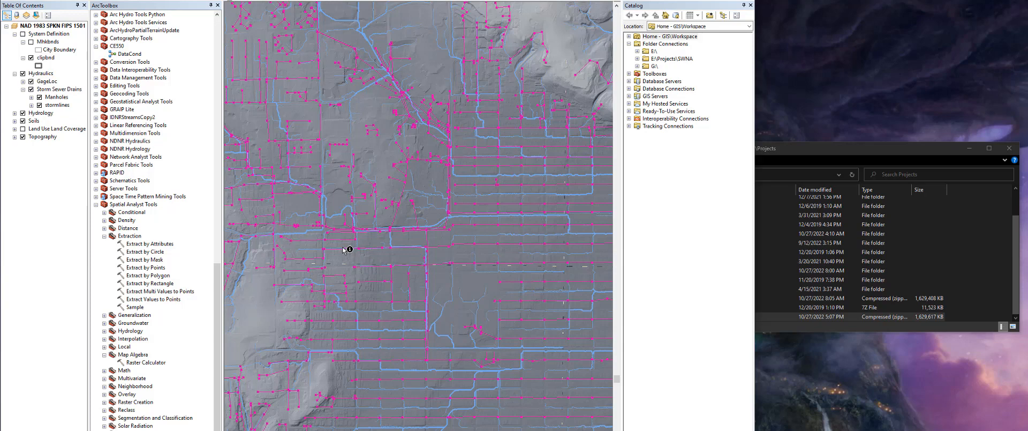
drag(504, 280, 485, 334)
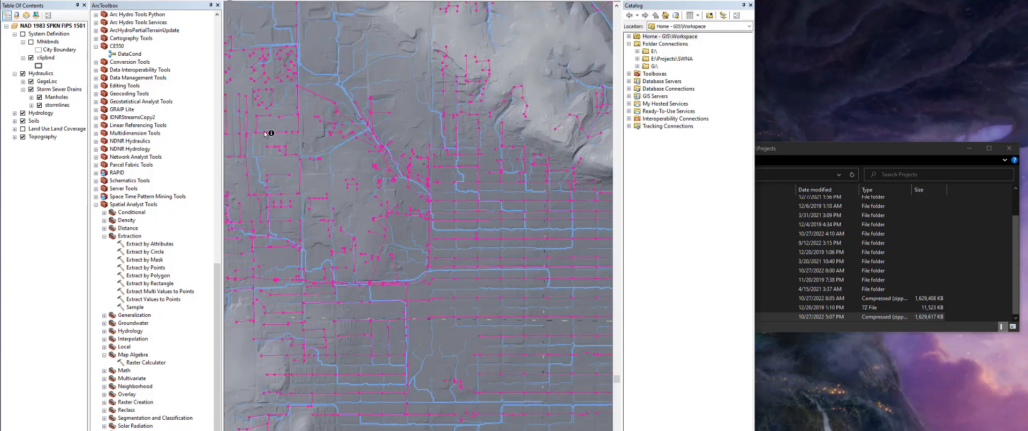
Step: Turn off the Topography, Soils and Hydrology groups so that only the Hydraulics data is displayed
scroll(375, 180, up, 3)
scroll(375, 179, down, 5)
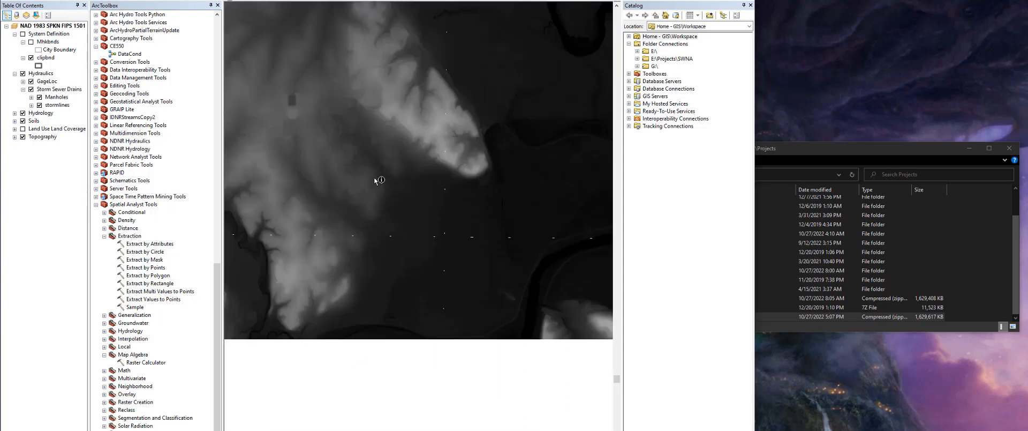
click(23, 137)
click(22, 113)
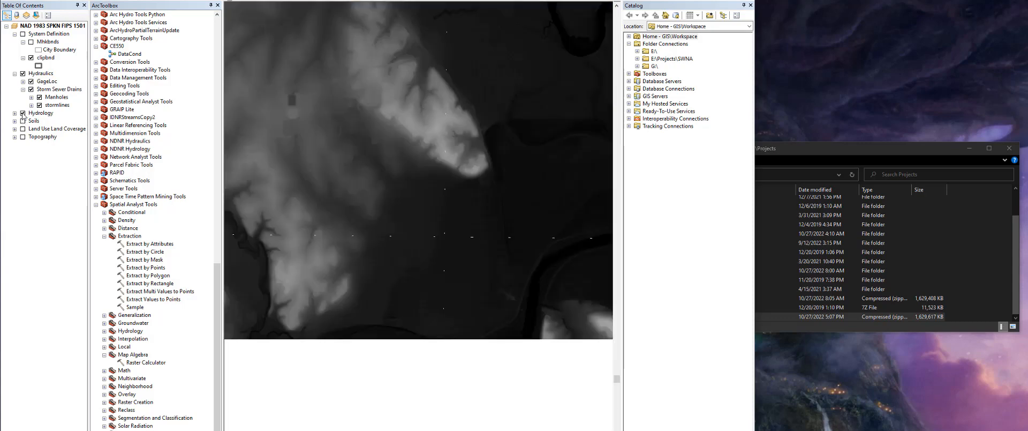
scroll(325, 143, down, 3)
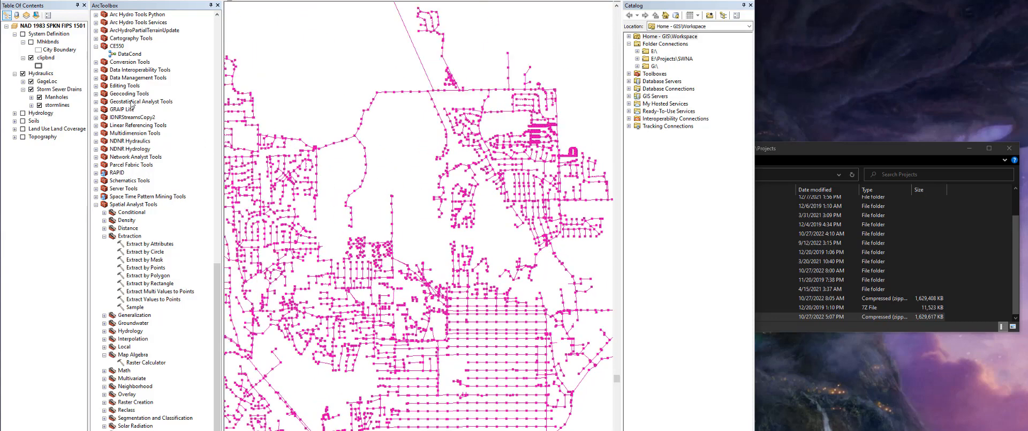
Step: Examine the full extent of the storm sewer network and the gage locations around it
scroll(317, 165, up, 3)
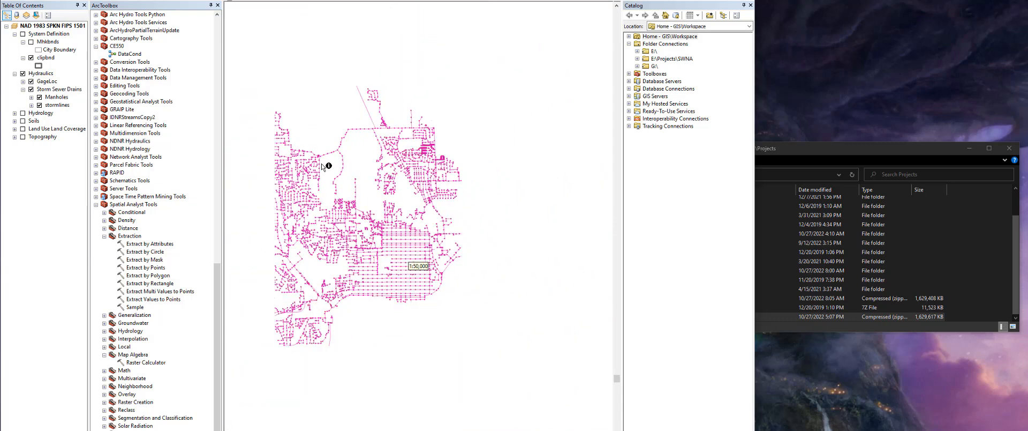
scroll(322, 166, down, 2)
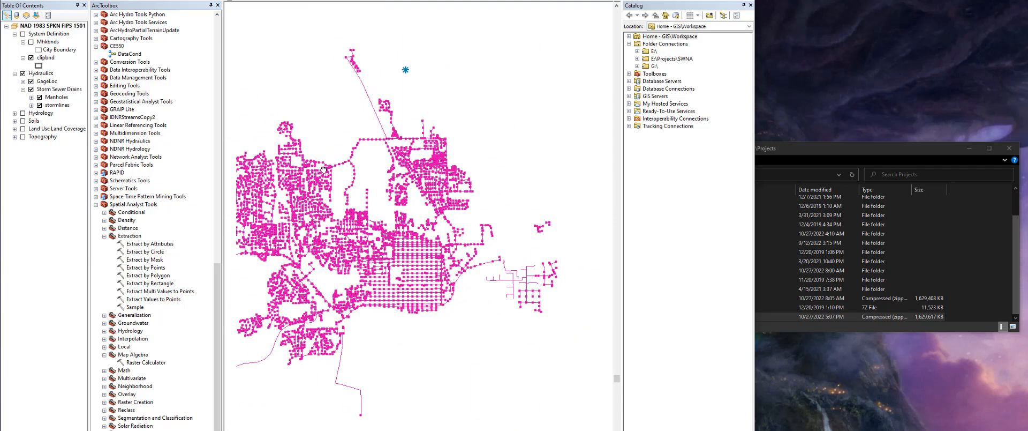
drag(324, 169, 365, 230)
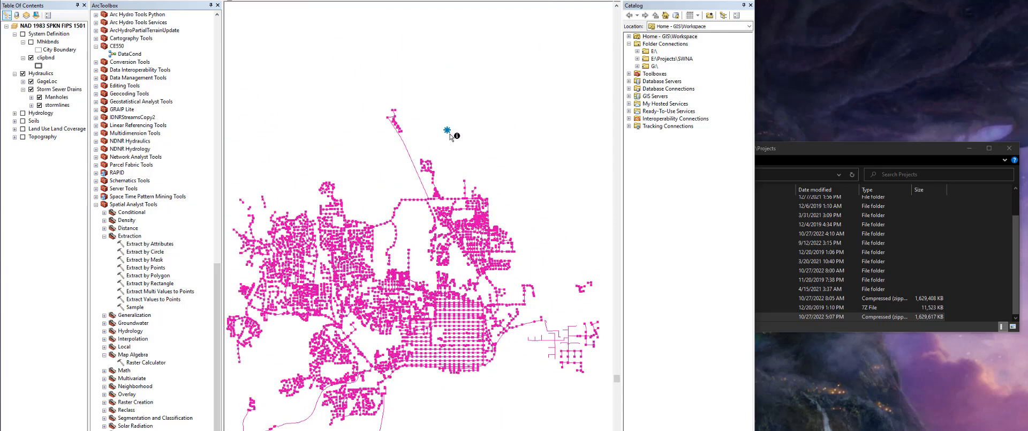
scroll(471, 186, up, 3)
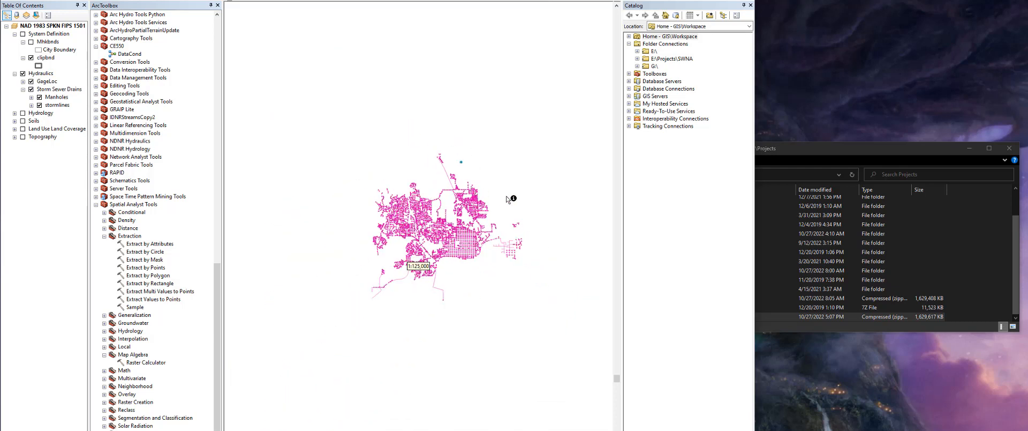
drag(512, 200, 392, 205)
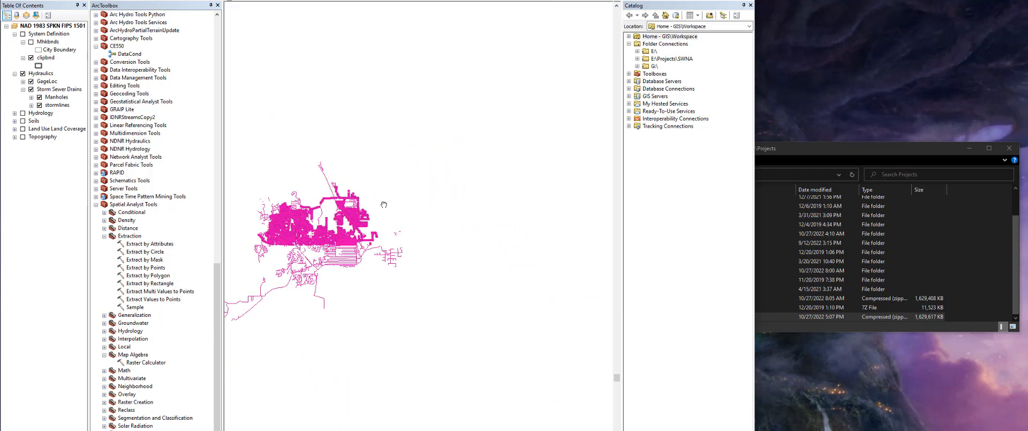
drag(365, 299, 405, 292)
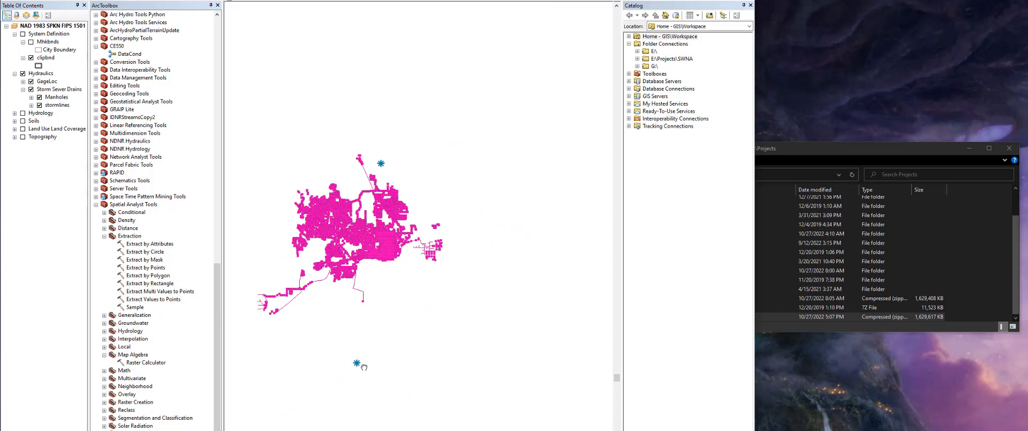
drag(356, 255, 400, 289)
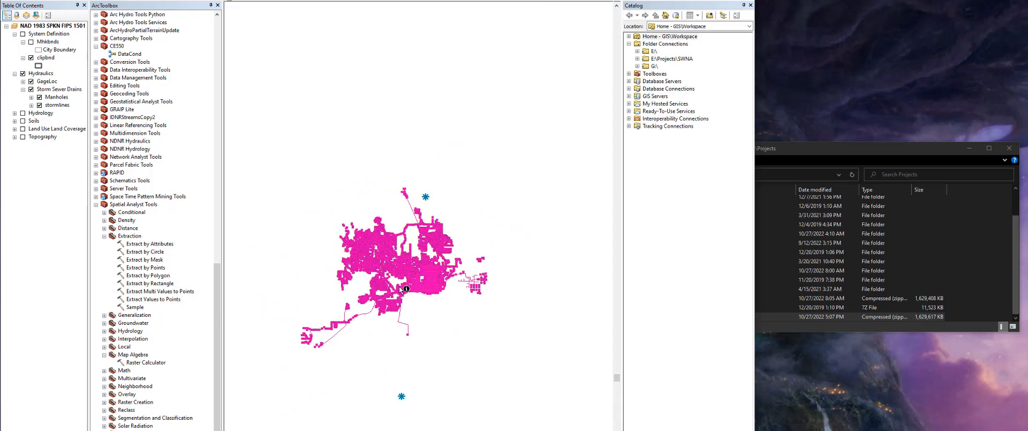
scroll(399, 286, up, 3)
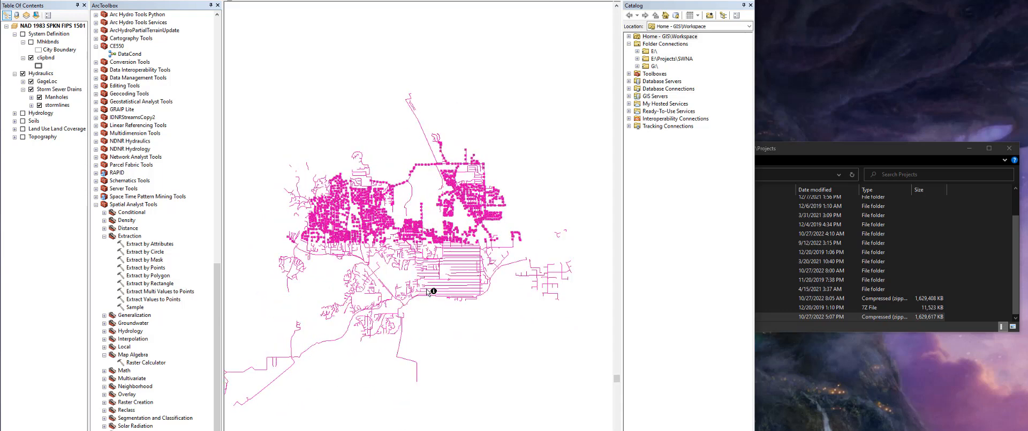
scroll(437, 279, up, 3)
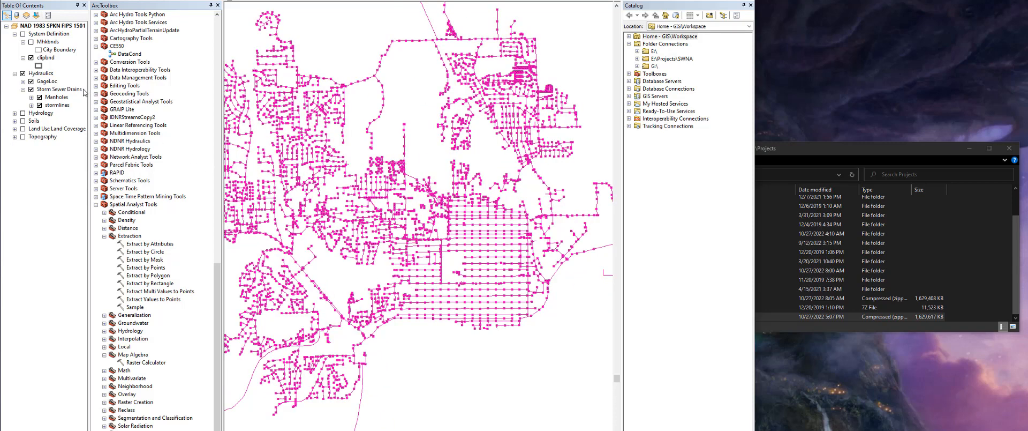
Step: Collapse the Hydraulics group in the layer list, and the Analysis Tools and Arc Hydro Tools toolboxes in ArcToolbox
click(14, 74)
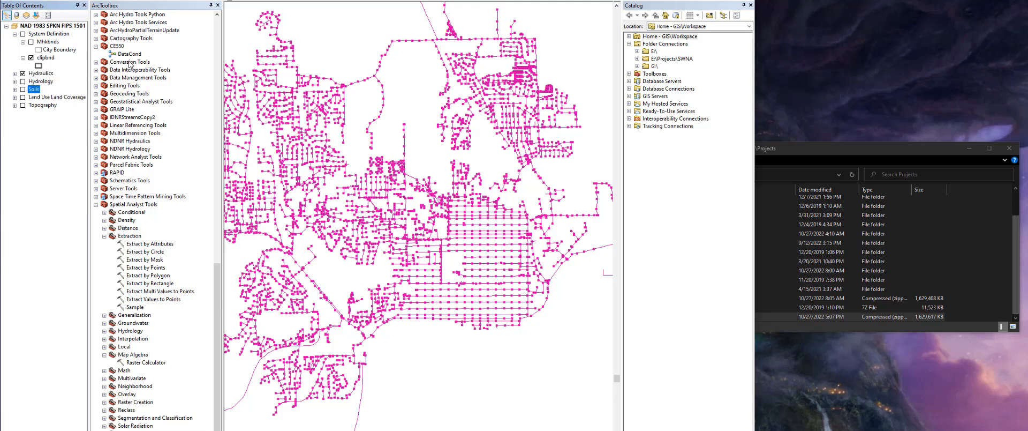
click(117, 7)
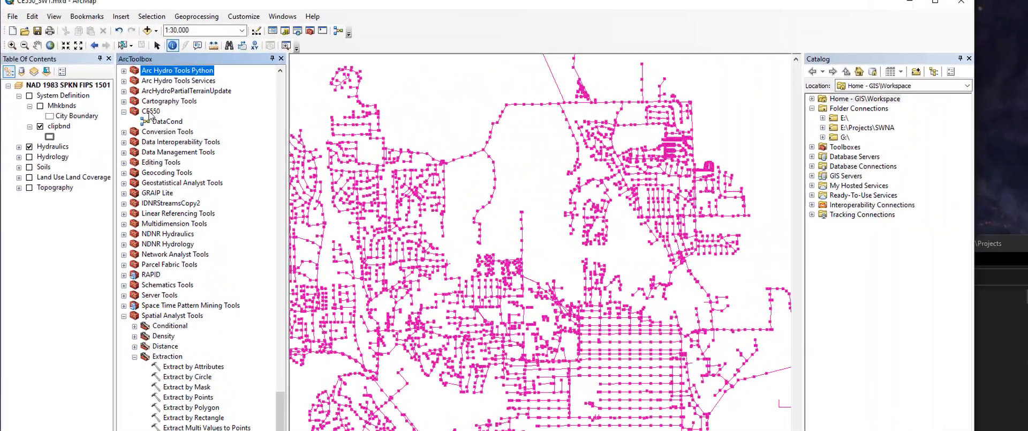
click(117, 46)
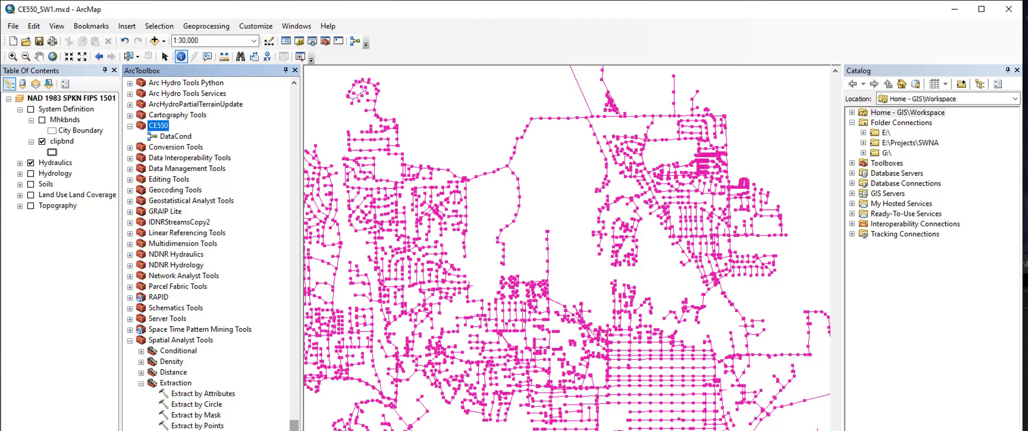
drag(294, 426, 324, 102)
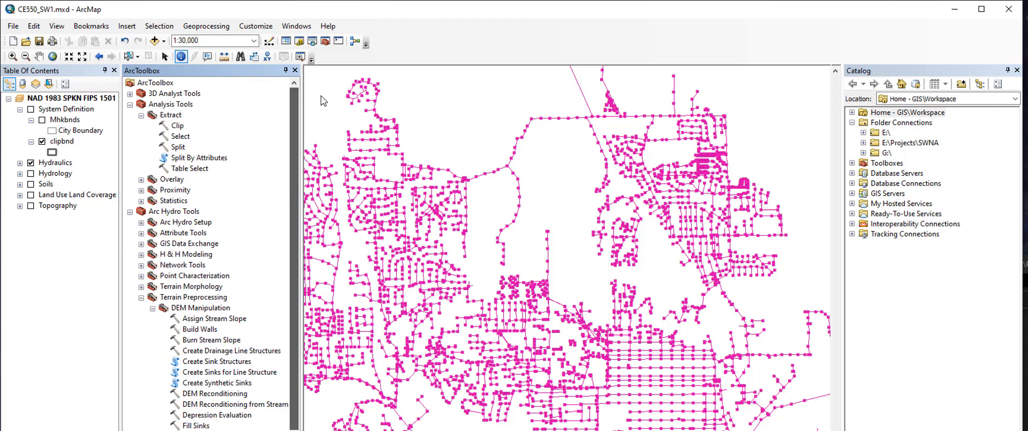
click(130, 104)
click(130, 114)
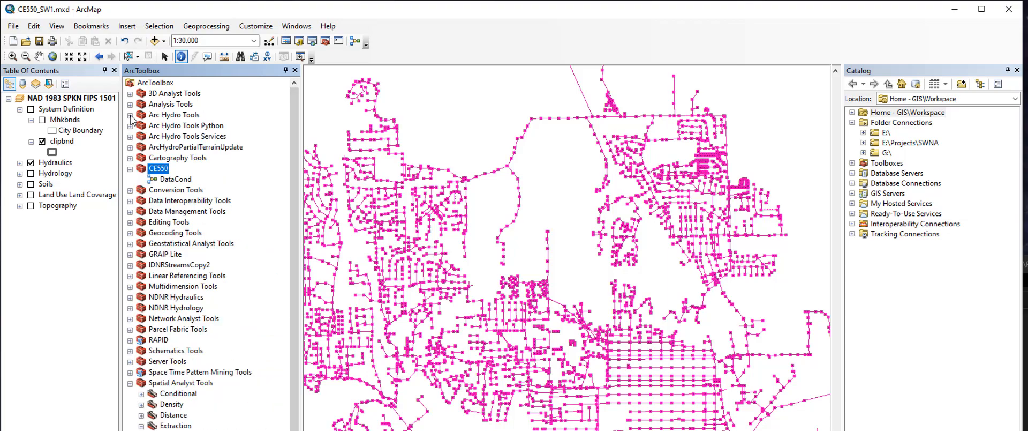
Step: Browse to the CE550.tbx toolbox in the GIS Models folder as a toolbox to add to ArcToolbox, and cancel
right_click(161, 83)
click(189, 91)
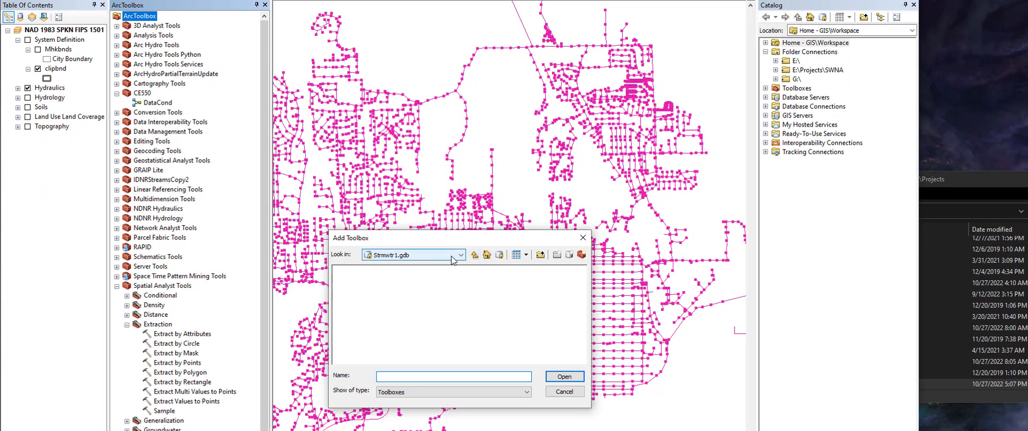
click(475, 255)
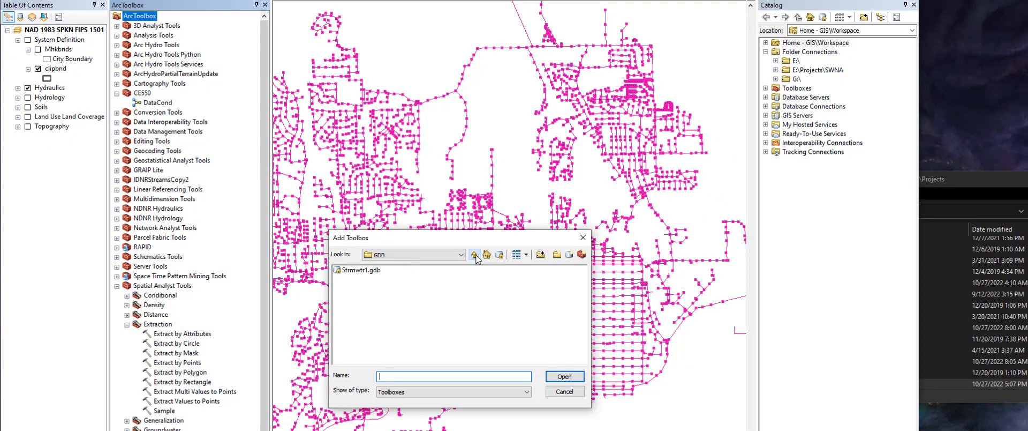
click(474, 255)
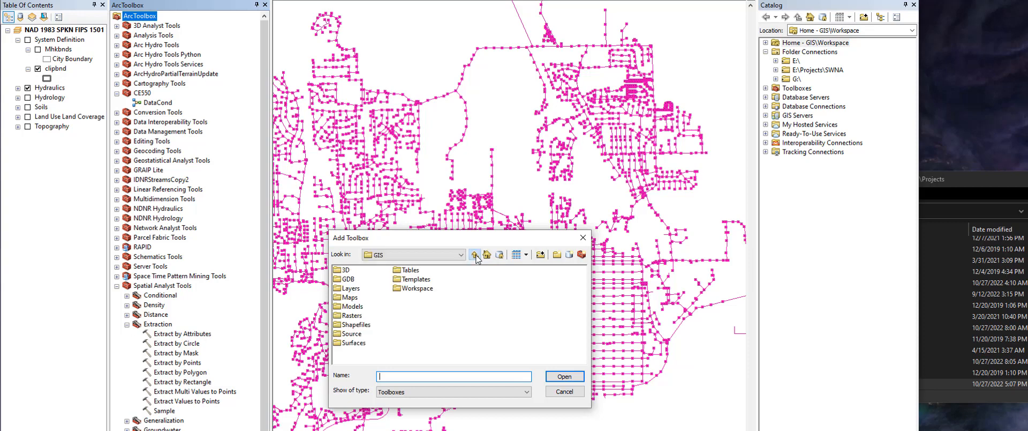
click(357, 307)
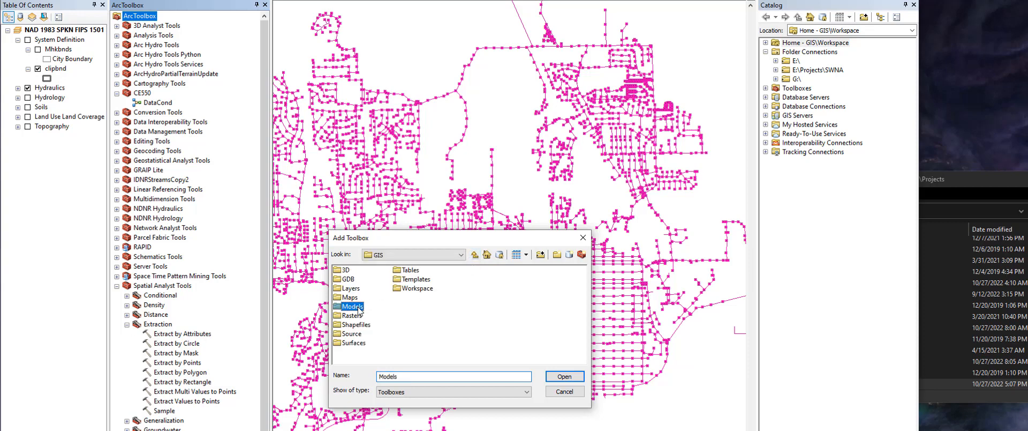
double_click(357, 308)
click(357, 272)
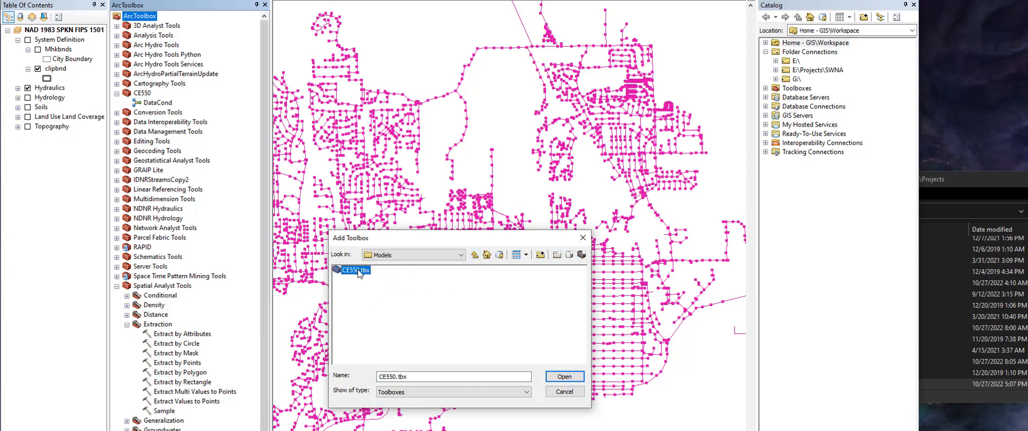
click(565, 391)
Step: Open the DataCond model of the CE550 toolbox for editing and place its window beside the map window
click(142, 94)
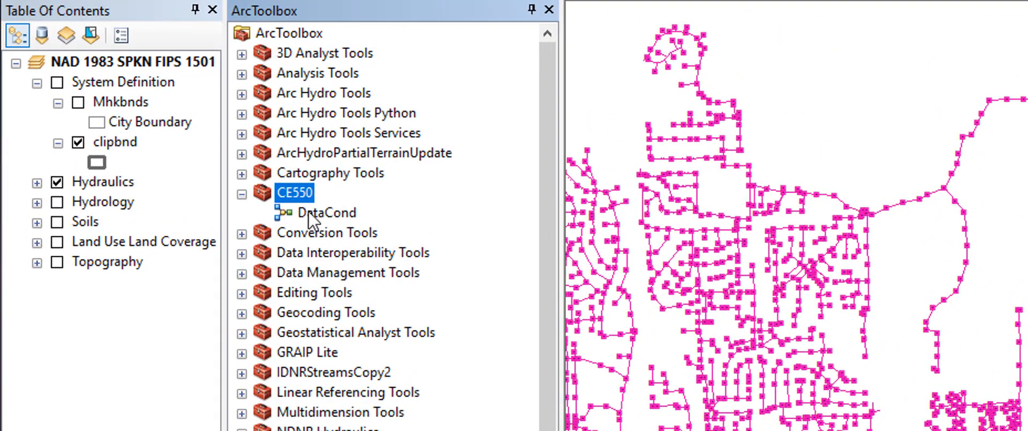
click(316, 213)
right_click(339, 211)
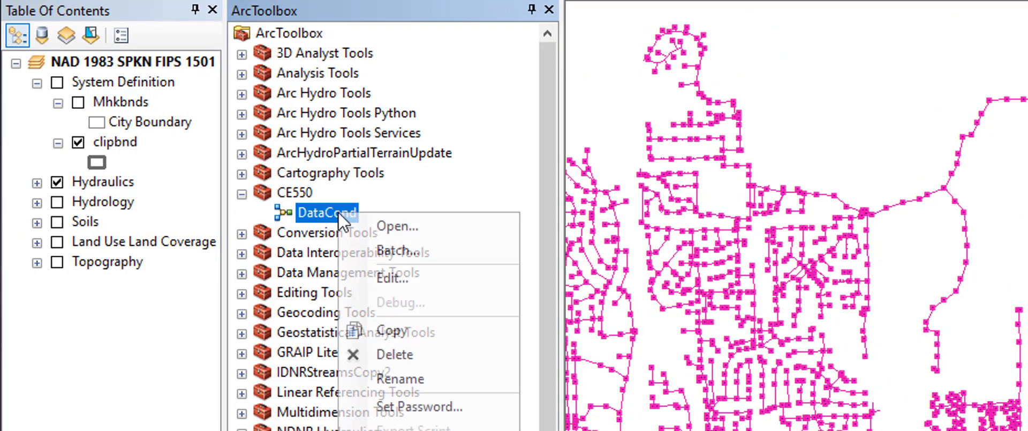
click(381, 270)
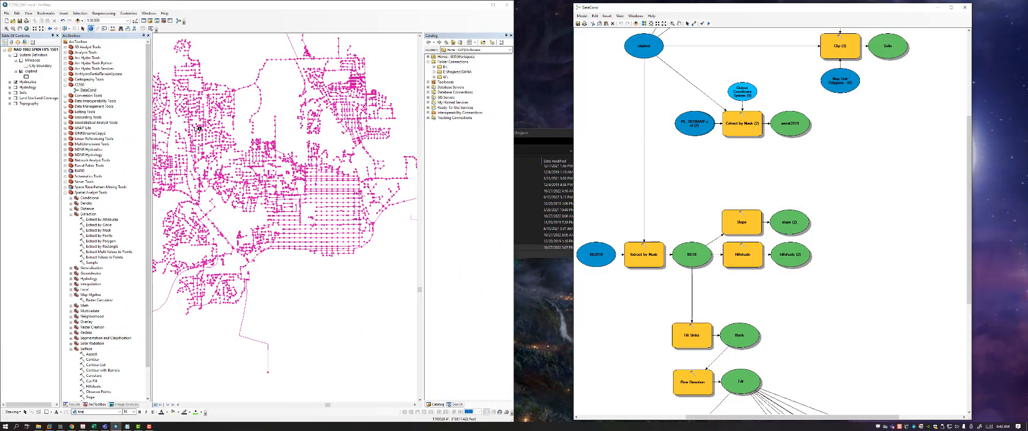
drag(600, 9, 541, 6)
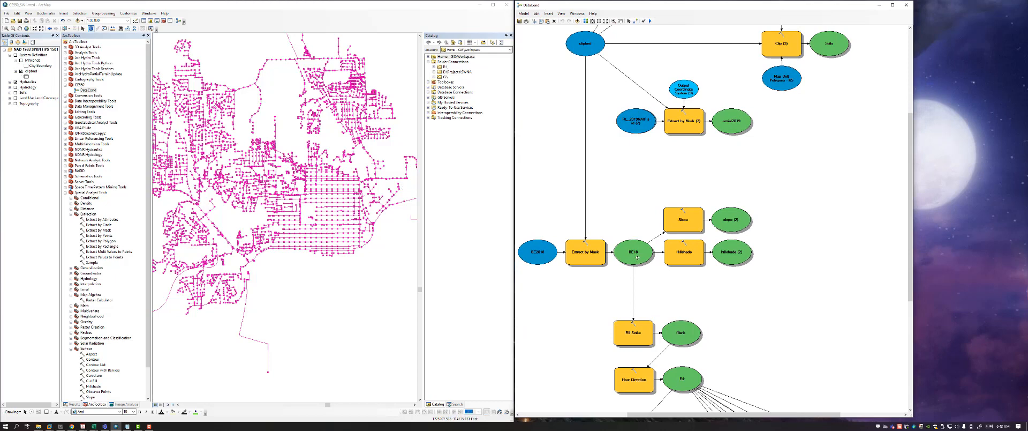
Step: Survey the DataCond model's overall layout, from the stream definition chains to the Raster Calculator group and the clipbnd branches
scroll(810, 299, down, 10)
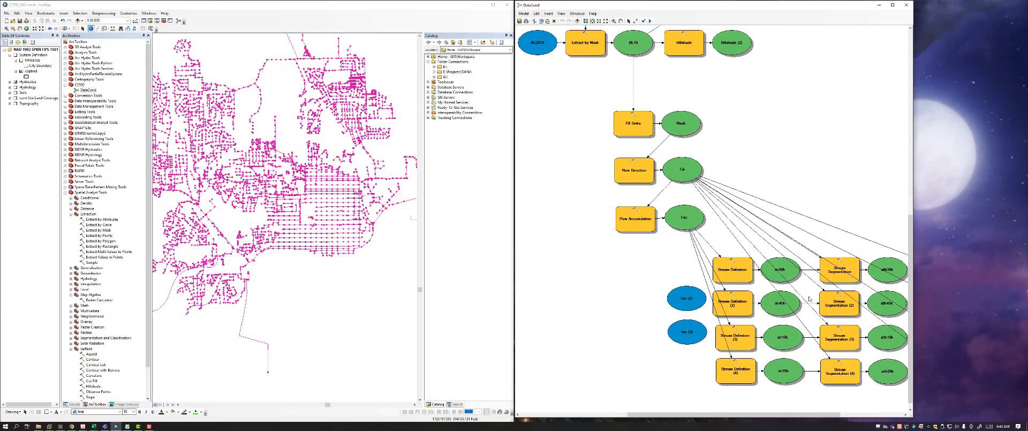
scroll(811, 302, up, 1)
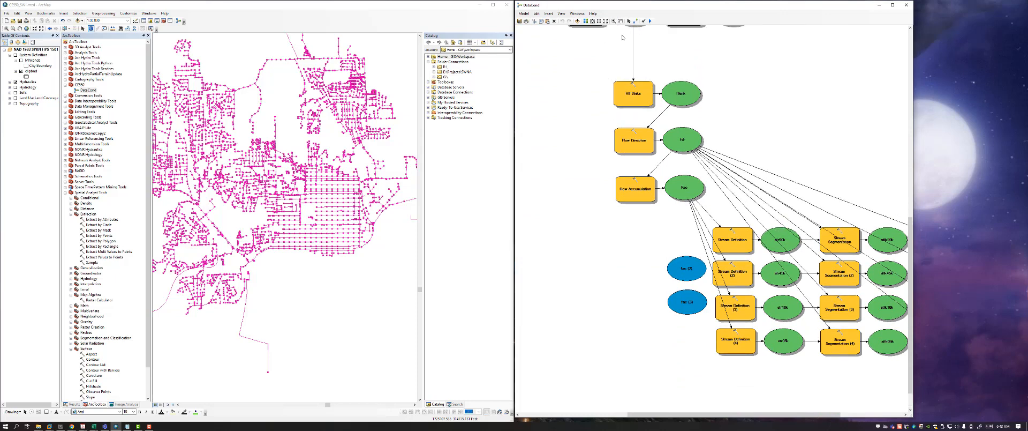
drag(799, 413, 709, 375)
scroll(709, 375, up, 13)
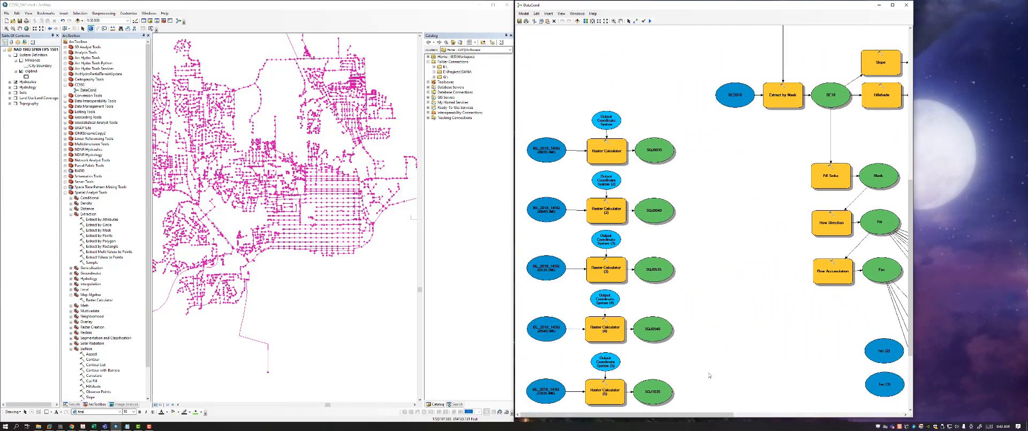
scroll(709, 375, up, 8)
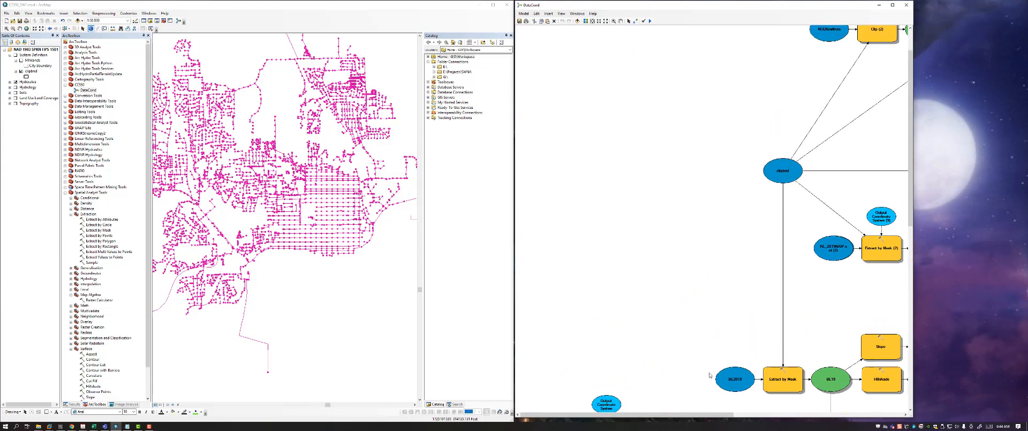
mouse_move(724, 416)
mouse_down()
mouse_move(881, 421)
mouse_move(739, 421)
mouse_up()
Step: Inspect the first Raster Calculator's map algebra expression and its output coordinate system in the elevation tile group
scroll(759, 368, down, 5)
scroll(759, 368, down, 12)
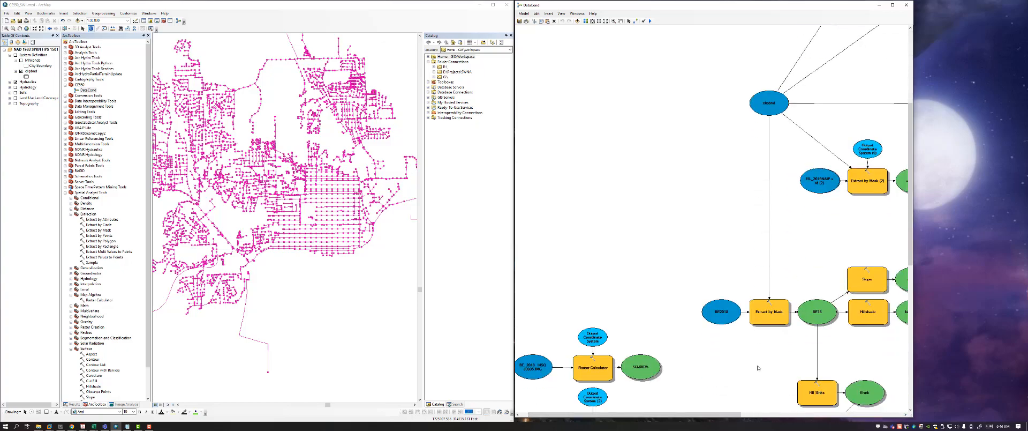
scroll(748, 374, down, 8)
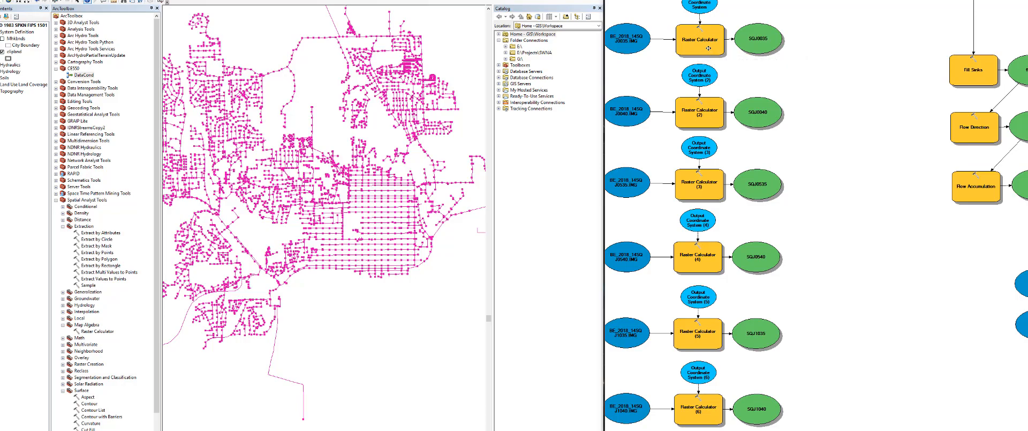
mouse_move(709, 49)
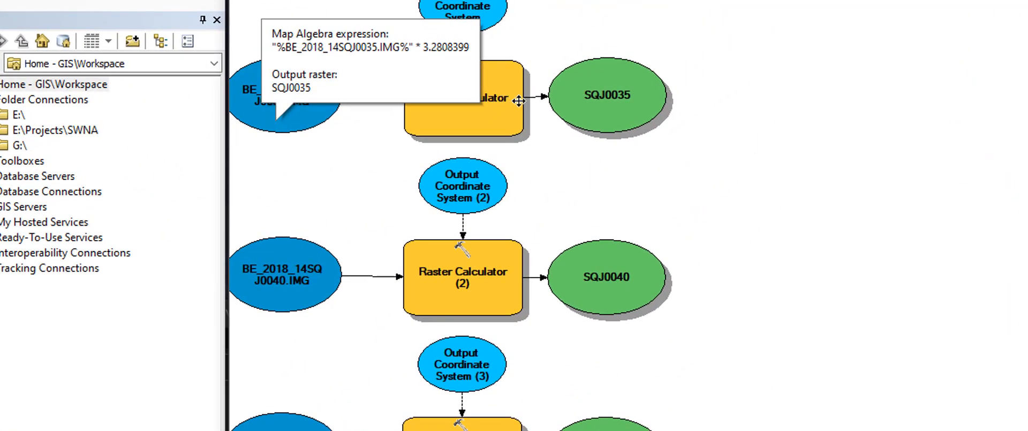
mouse_move(588, 93)
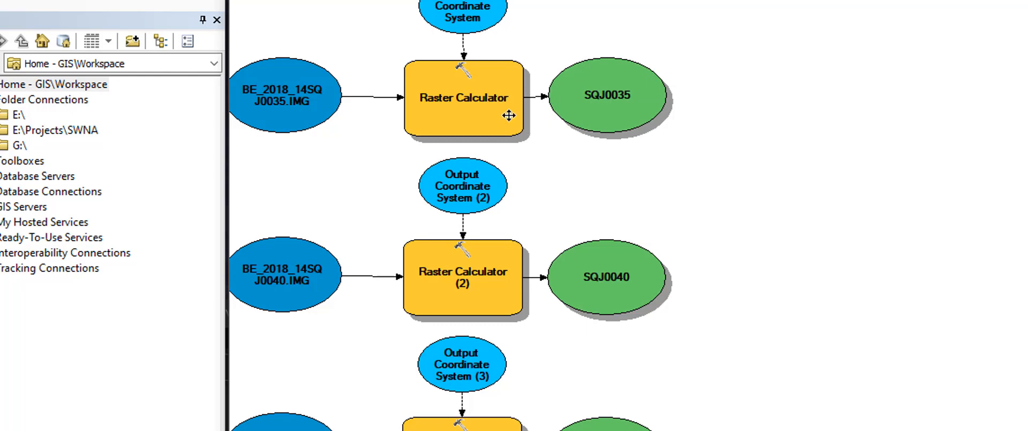
mouse_move(467, 105)
scroll(523, 28, up, 1)
scroll(524, 28, up, 1)
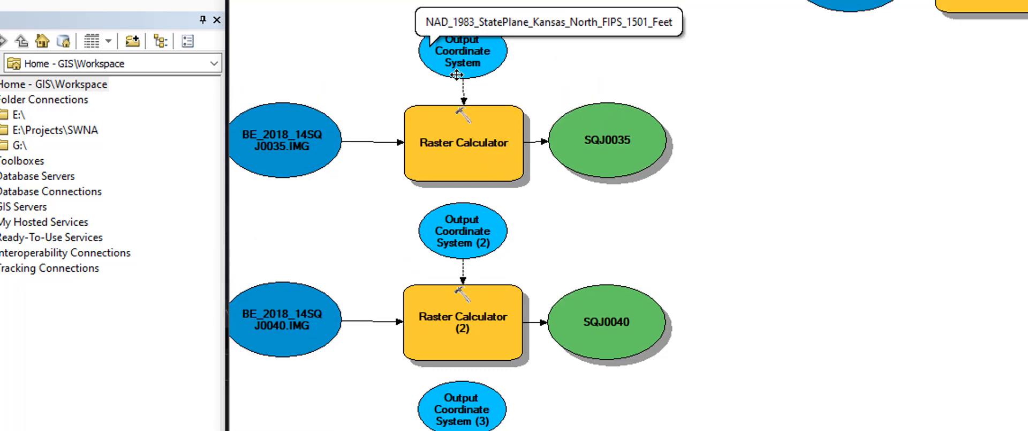
mouse_move(464, 49)
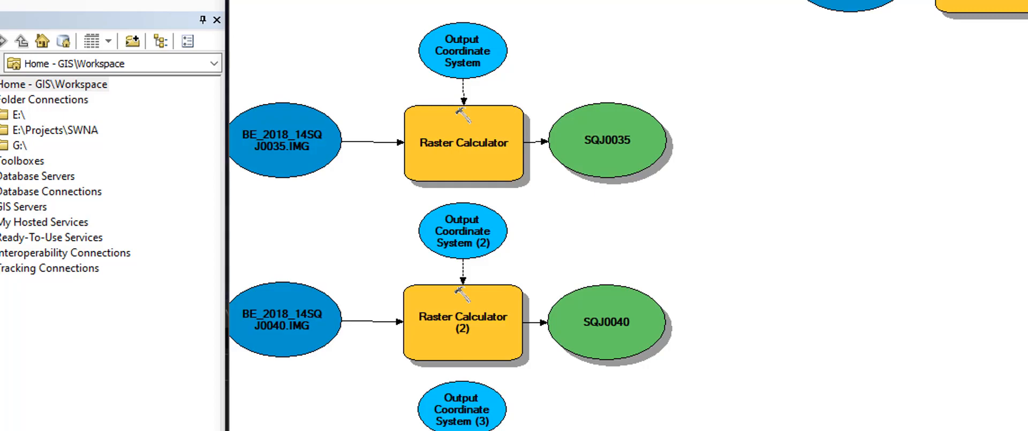
Step: Trace the terrain processing from Fill Sinks through Drainage Line Processing, and the Slope and Hillshade branches of BE18
scroll(627, 215, right, 10)
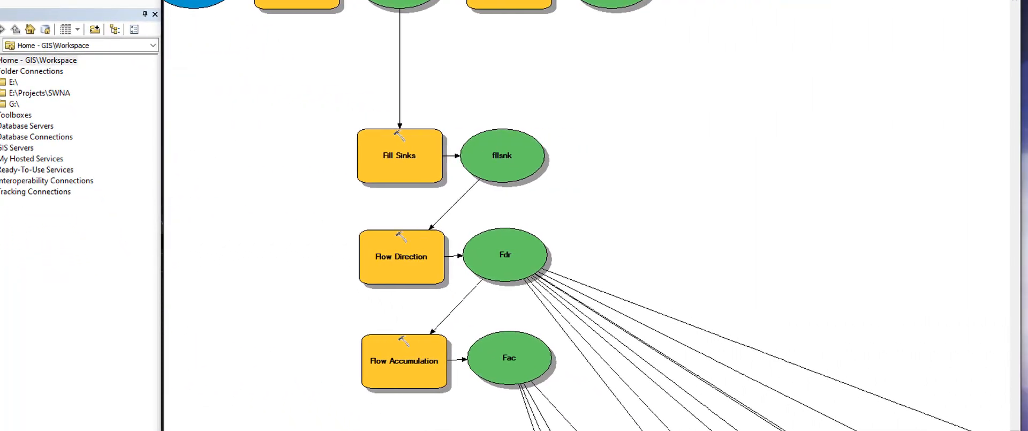
scroll(587, 215, right, 8)
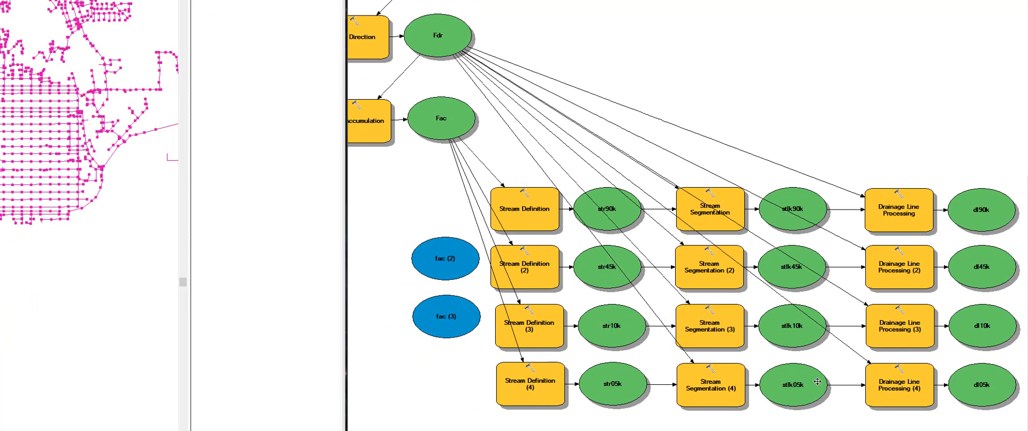
scroll(814, 411, up, 8)
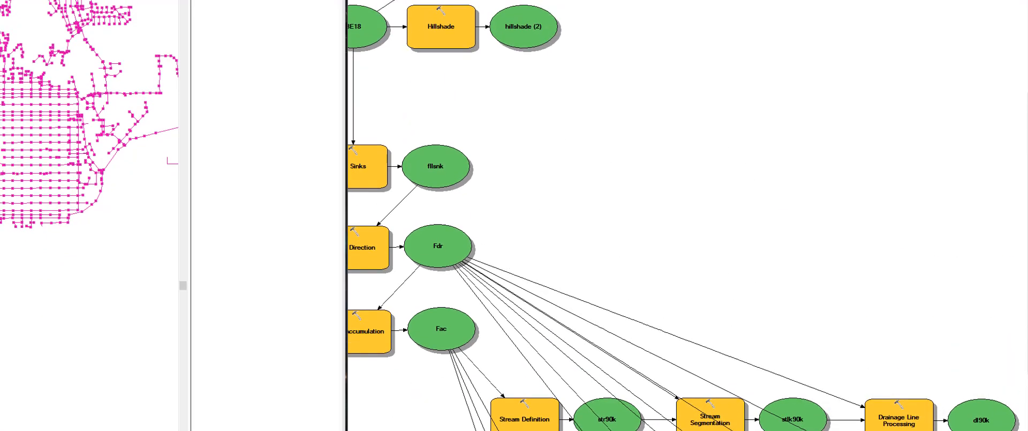
scroll(769, 356, left, 6)
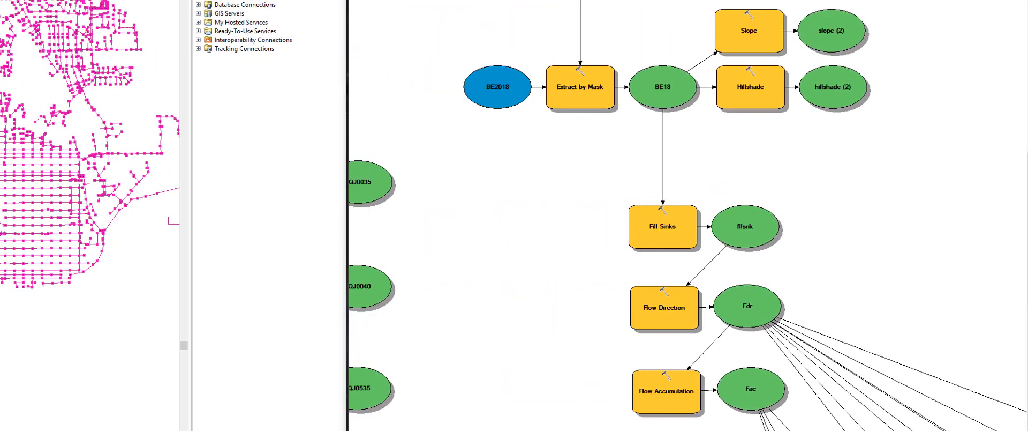
scroll(768, 356, up, 3)
scroll(768, 354, up, 1)
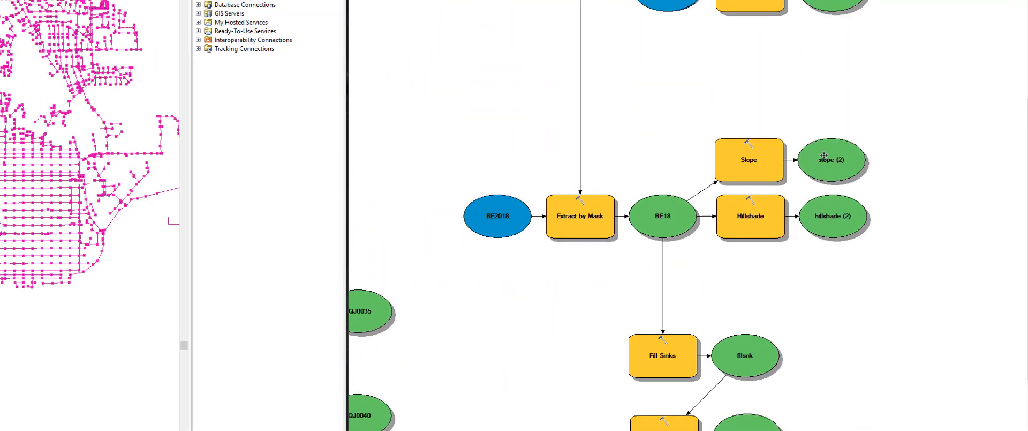
Step: Examine the clipbnd branches for NHD data, soils and aerial imagery, and follow the elevation branch down to Flow Accumulation
scroll(874, 165, up, 10)
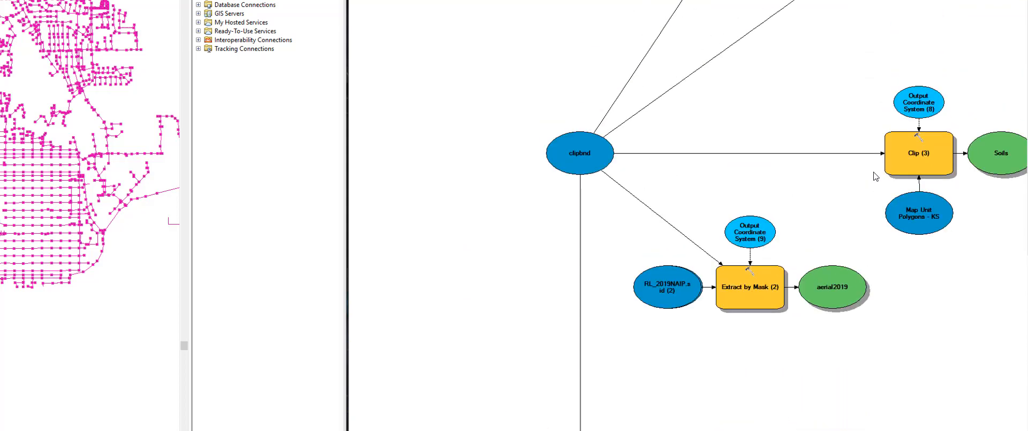
scroll(876, 175, up, 4)
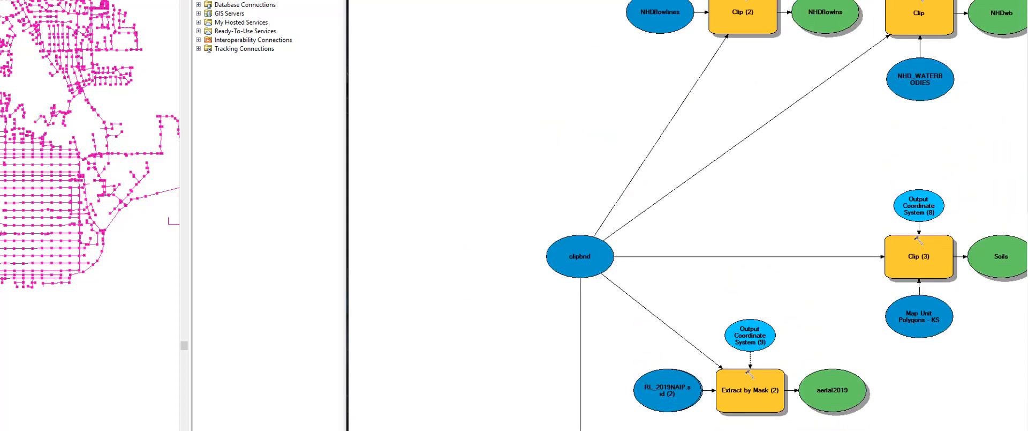
scroll(688, 216, right, 6)
scroll(689, 215, left, 4)
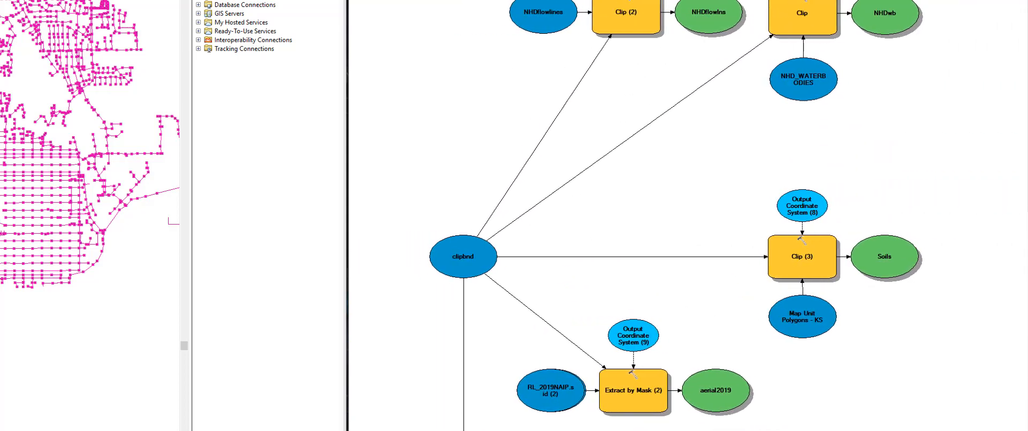
scroll(689, 215, left, 1)
scroll(681, 377, down, 5)
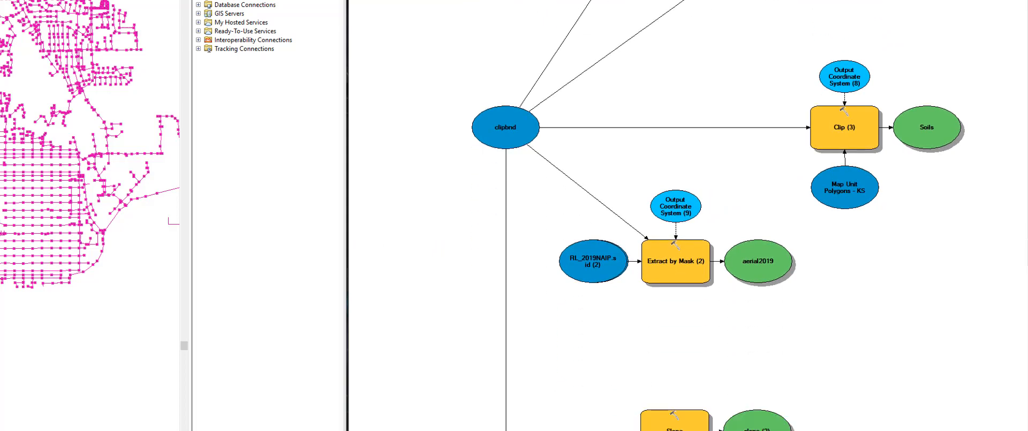
scroll(537, 425, down, 7)
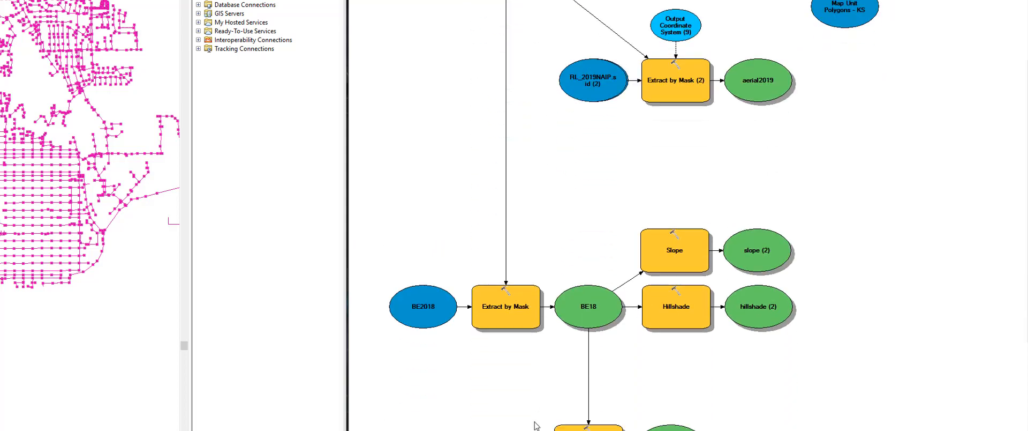
scroll(536, 425, down, 14)
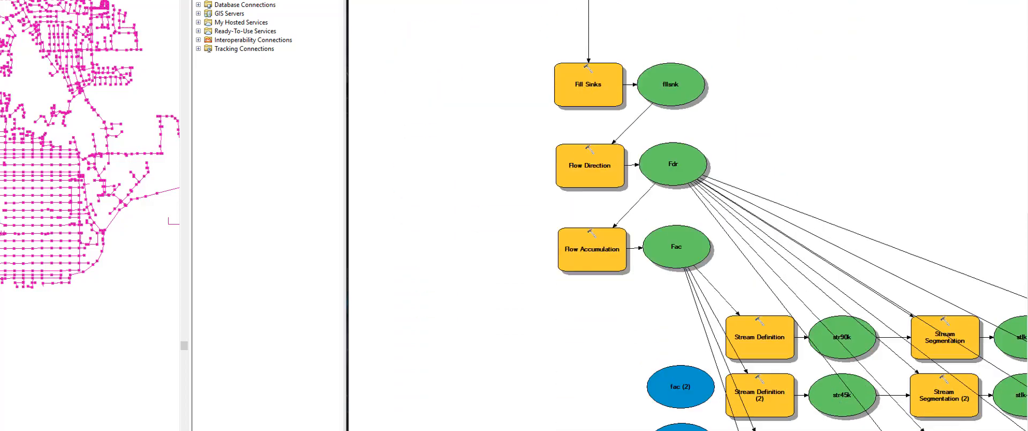
scroll(791, 215, down, 3)
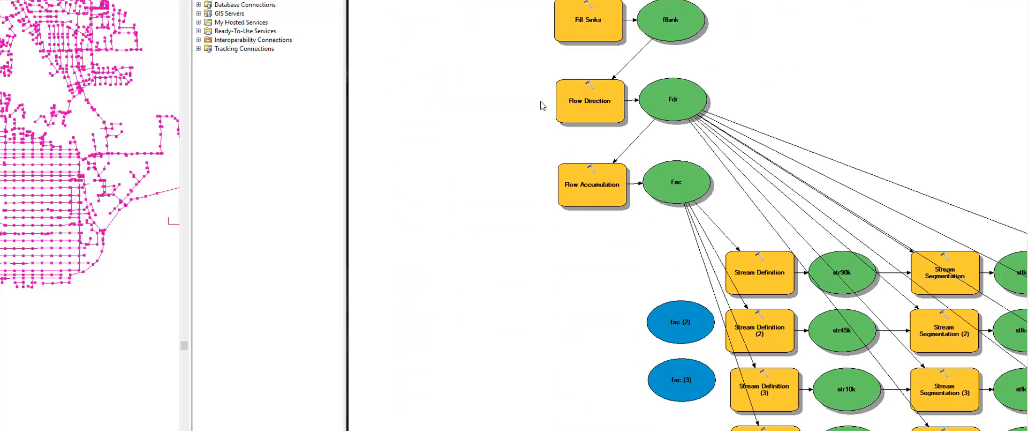